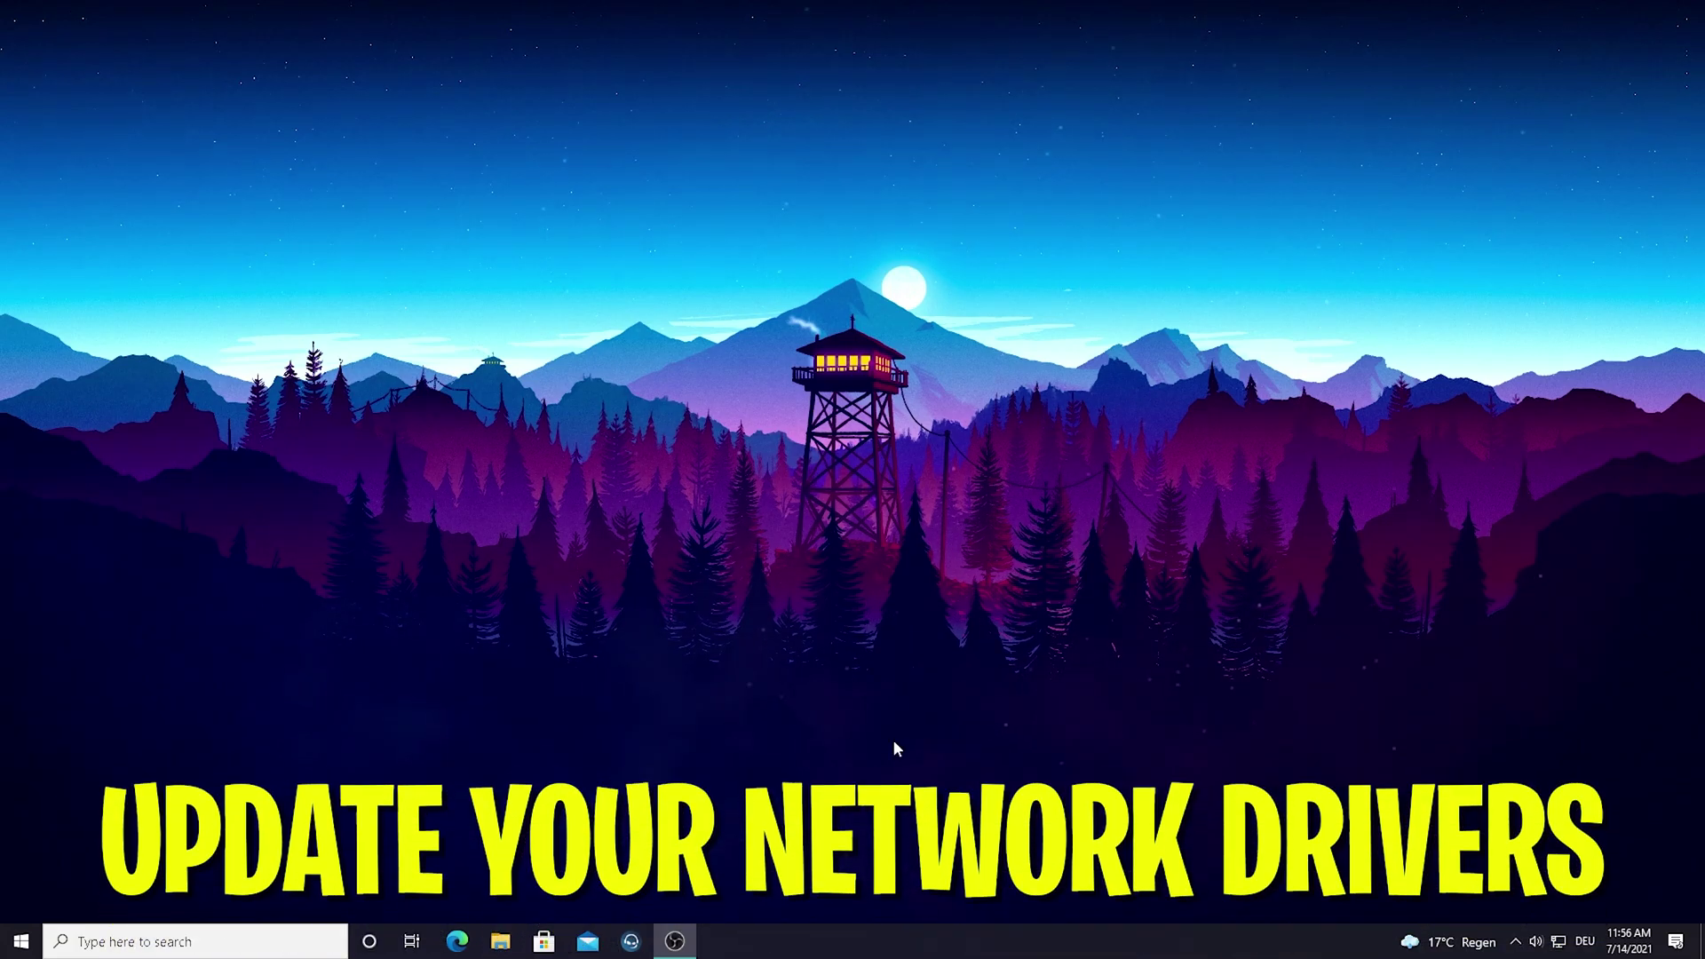
Open Device Manager and bring up the properties of the Realtek Gaming GbE Family Controller network adapter
{"action": "left_click", "coordinate": [148, 942]}
{"action": "type", "text": "mana"}
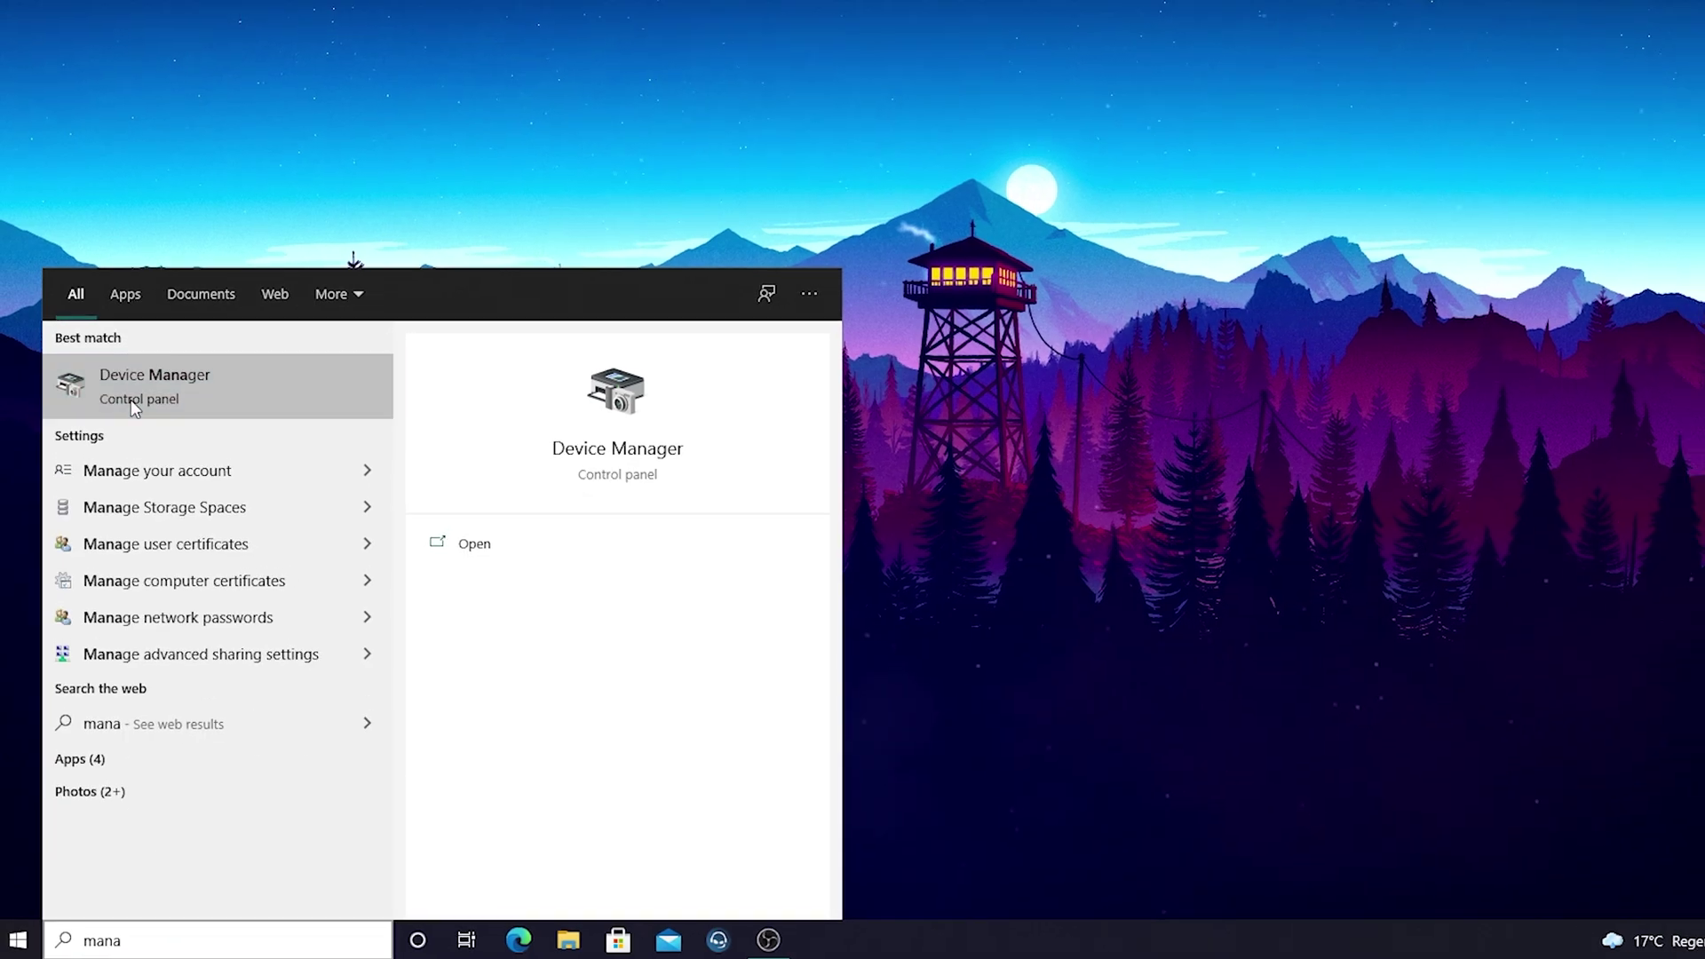
{"action": "left_click", "coordinate": [131, 391]}
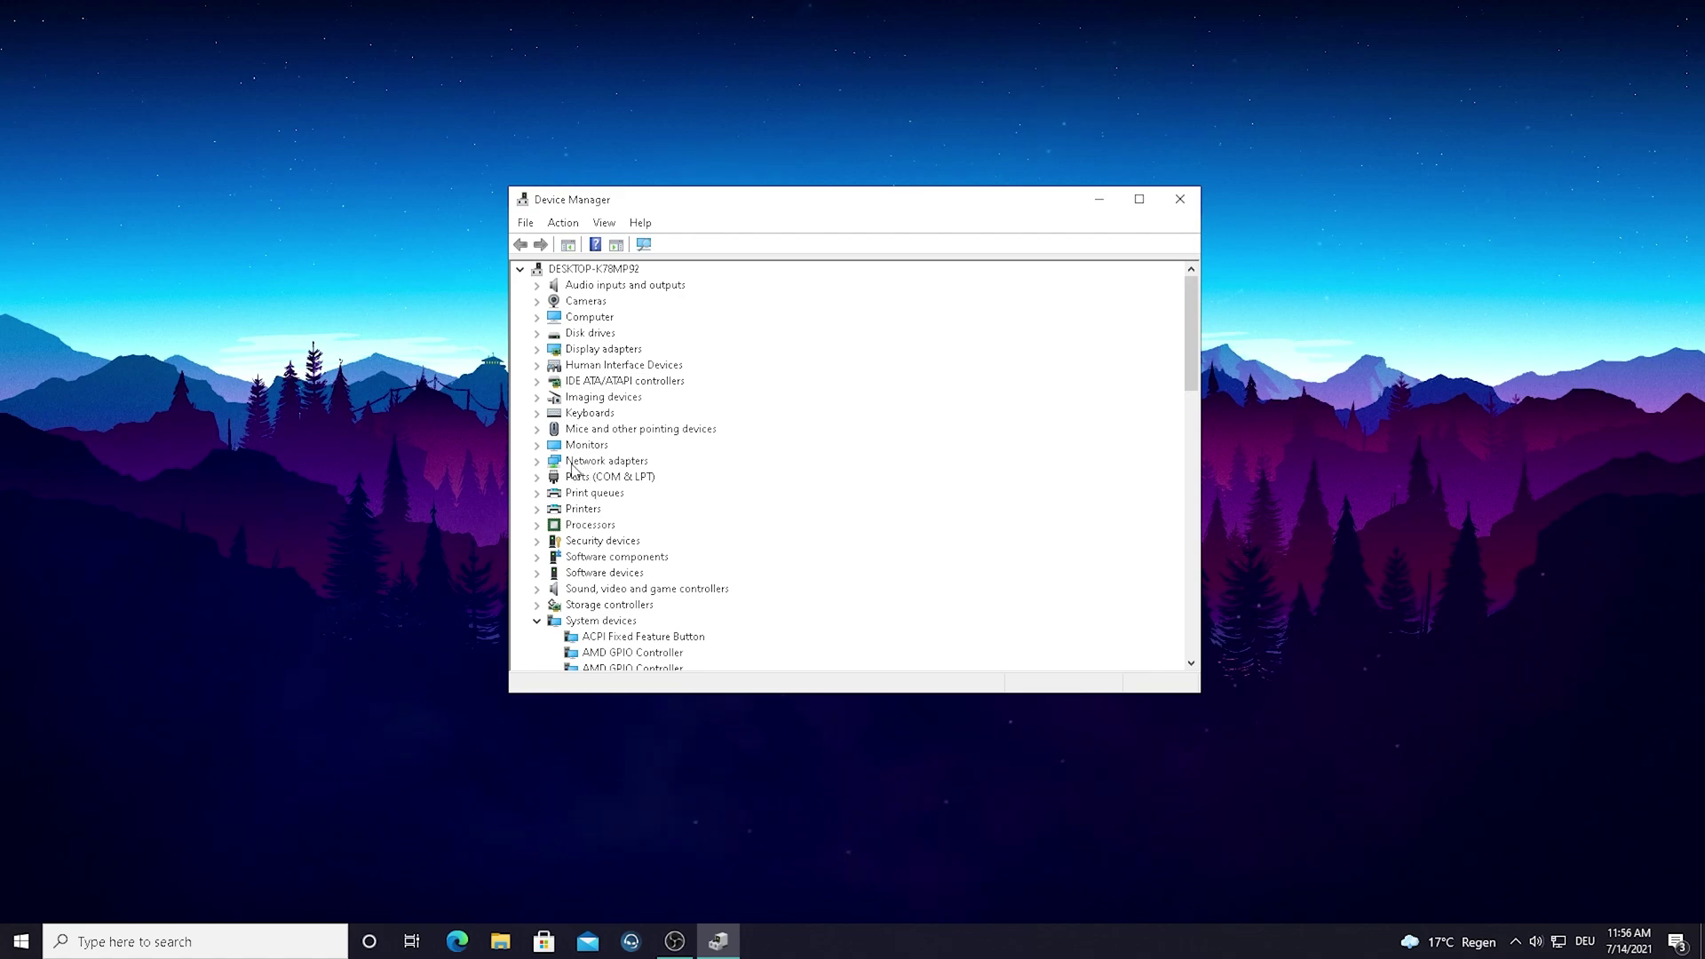
{"action": "left_click", "coordinate": [538, 462]}
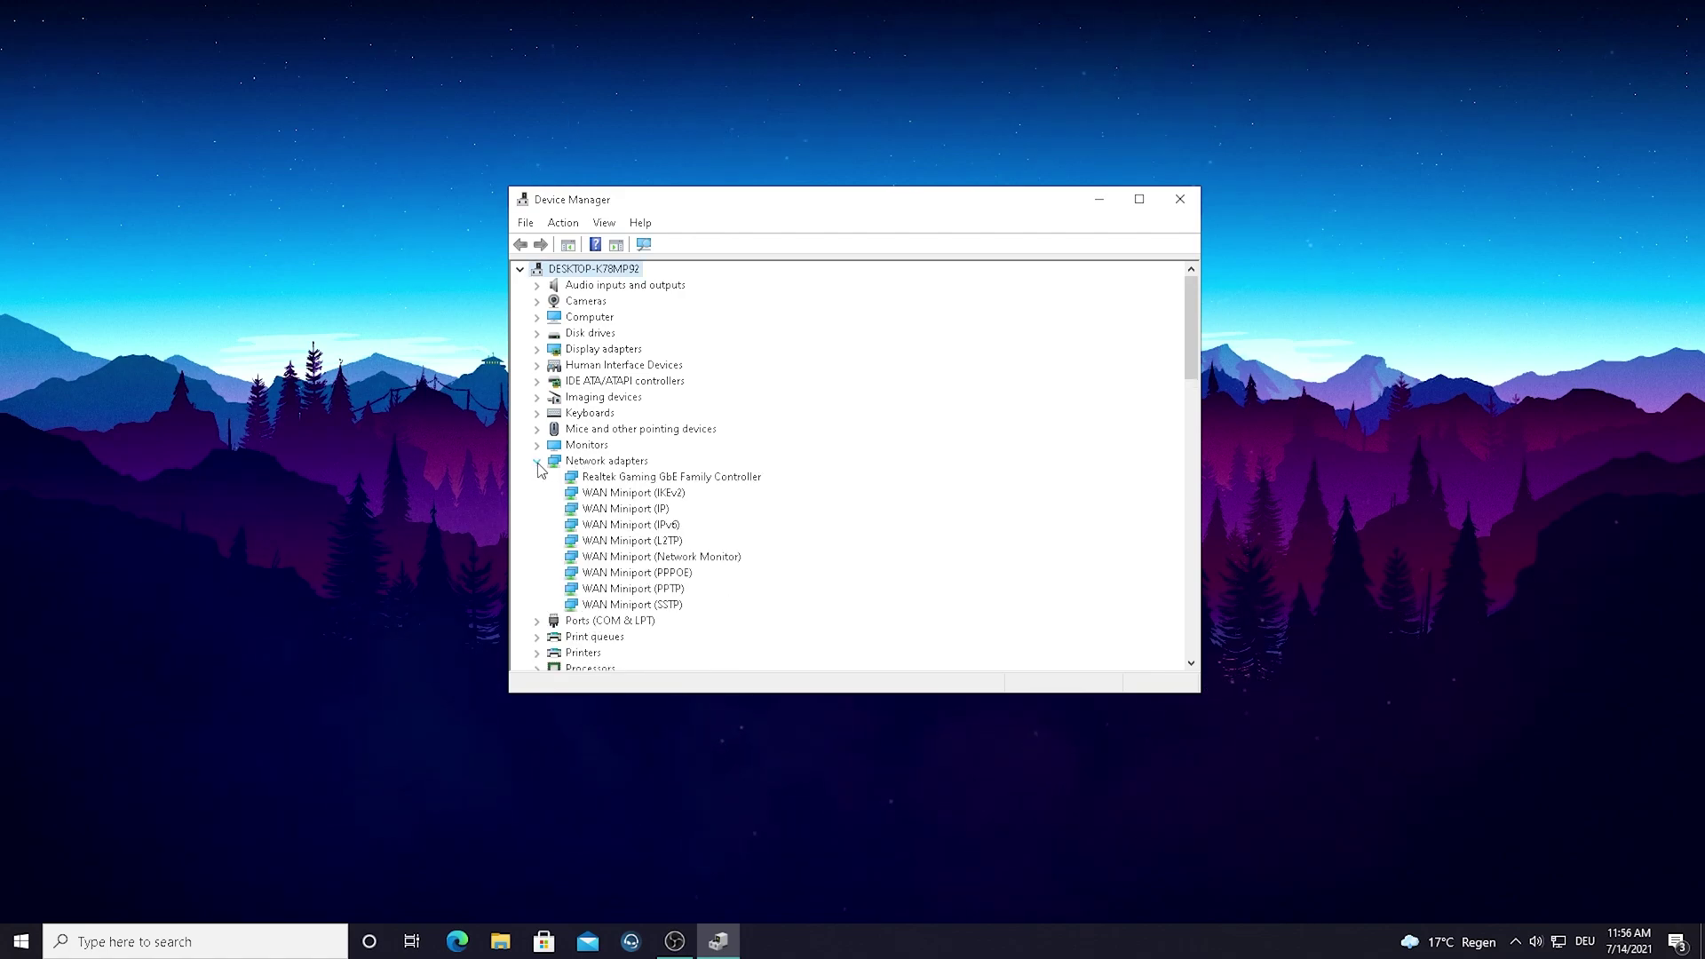
{"action": "left_click", "coordinate": [619, 479]}
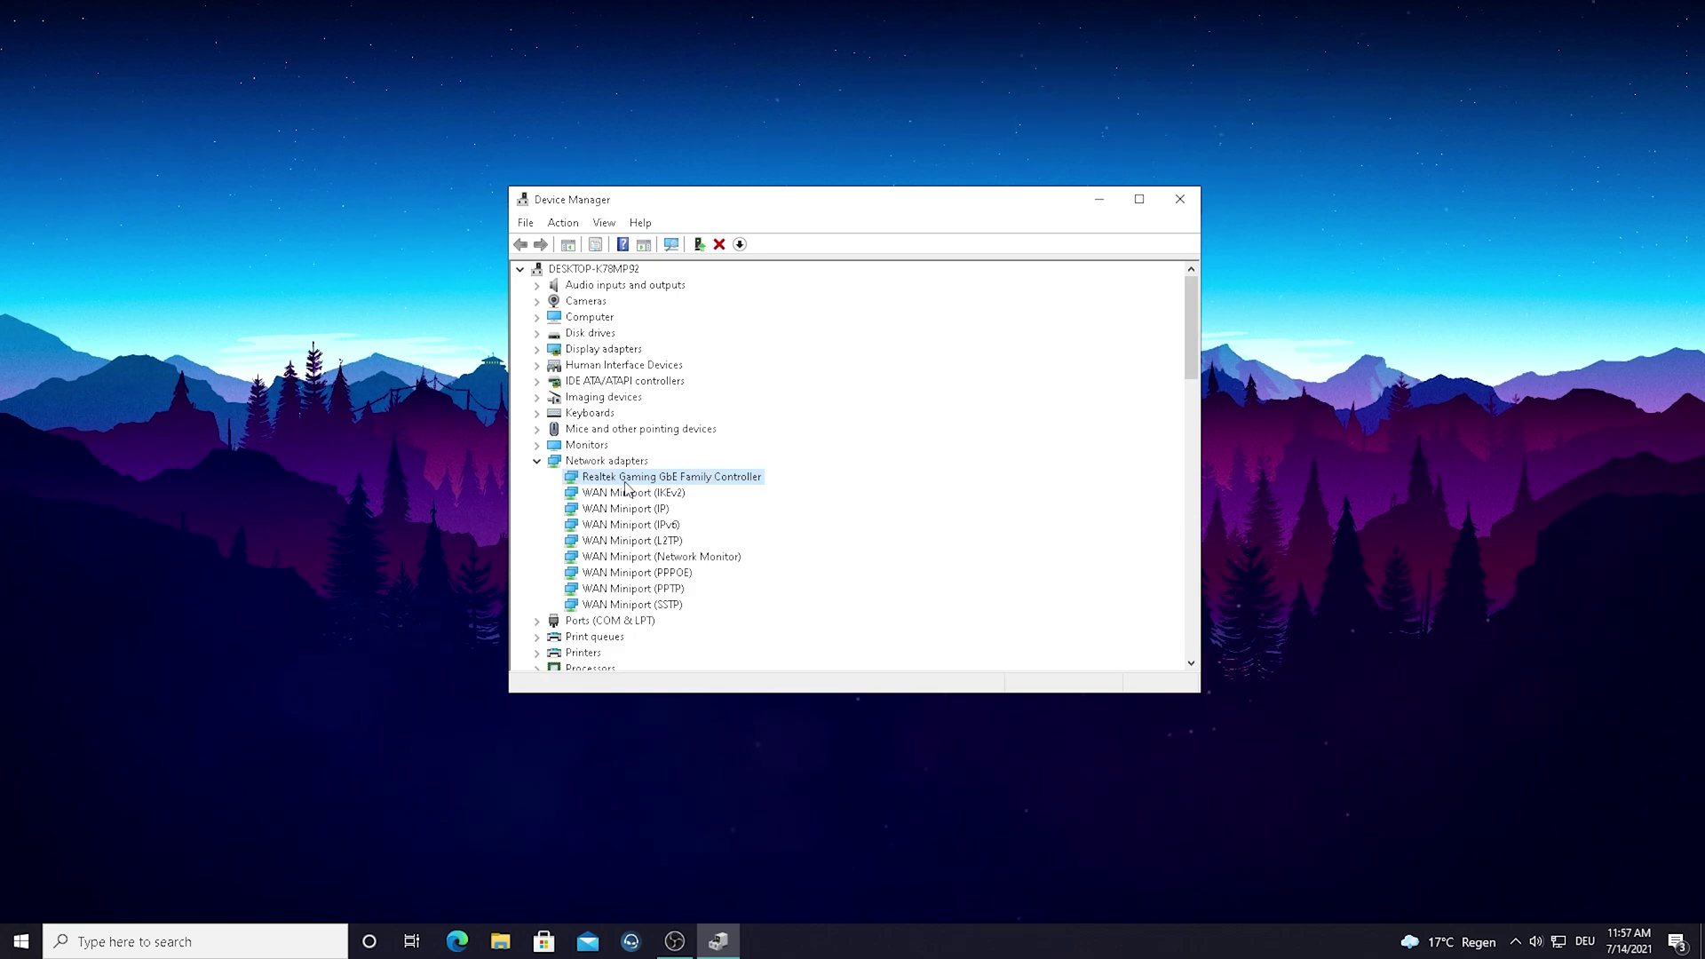
{"action": "double_click", "coordinate": [600, 478]}
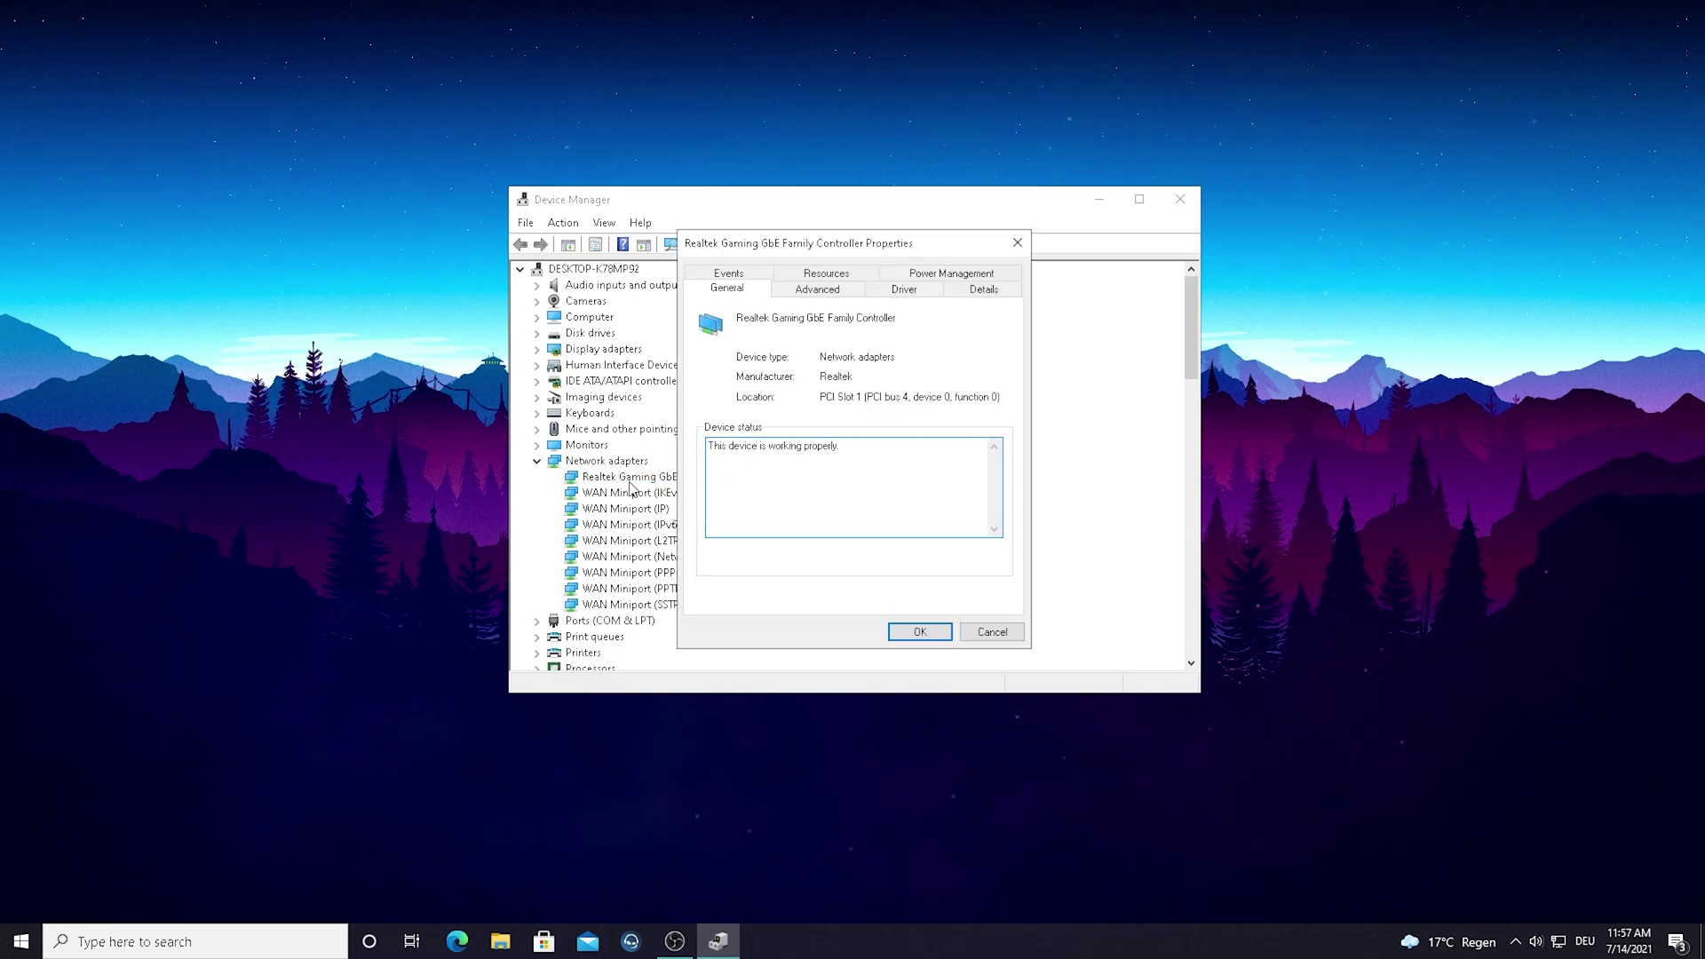
Look up the network adapter's First install date among its device details
{"action": "left_click", "coordinate": [984, 291]}
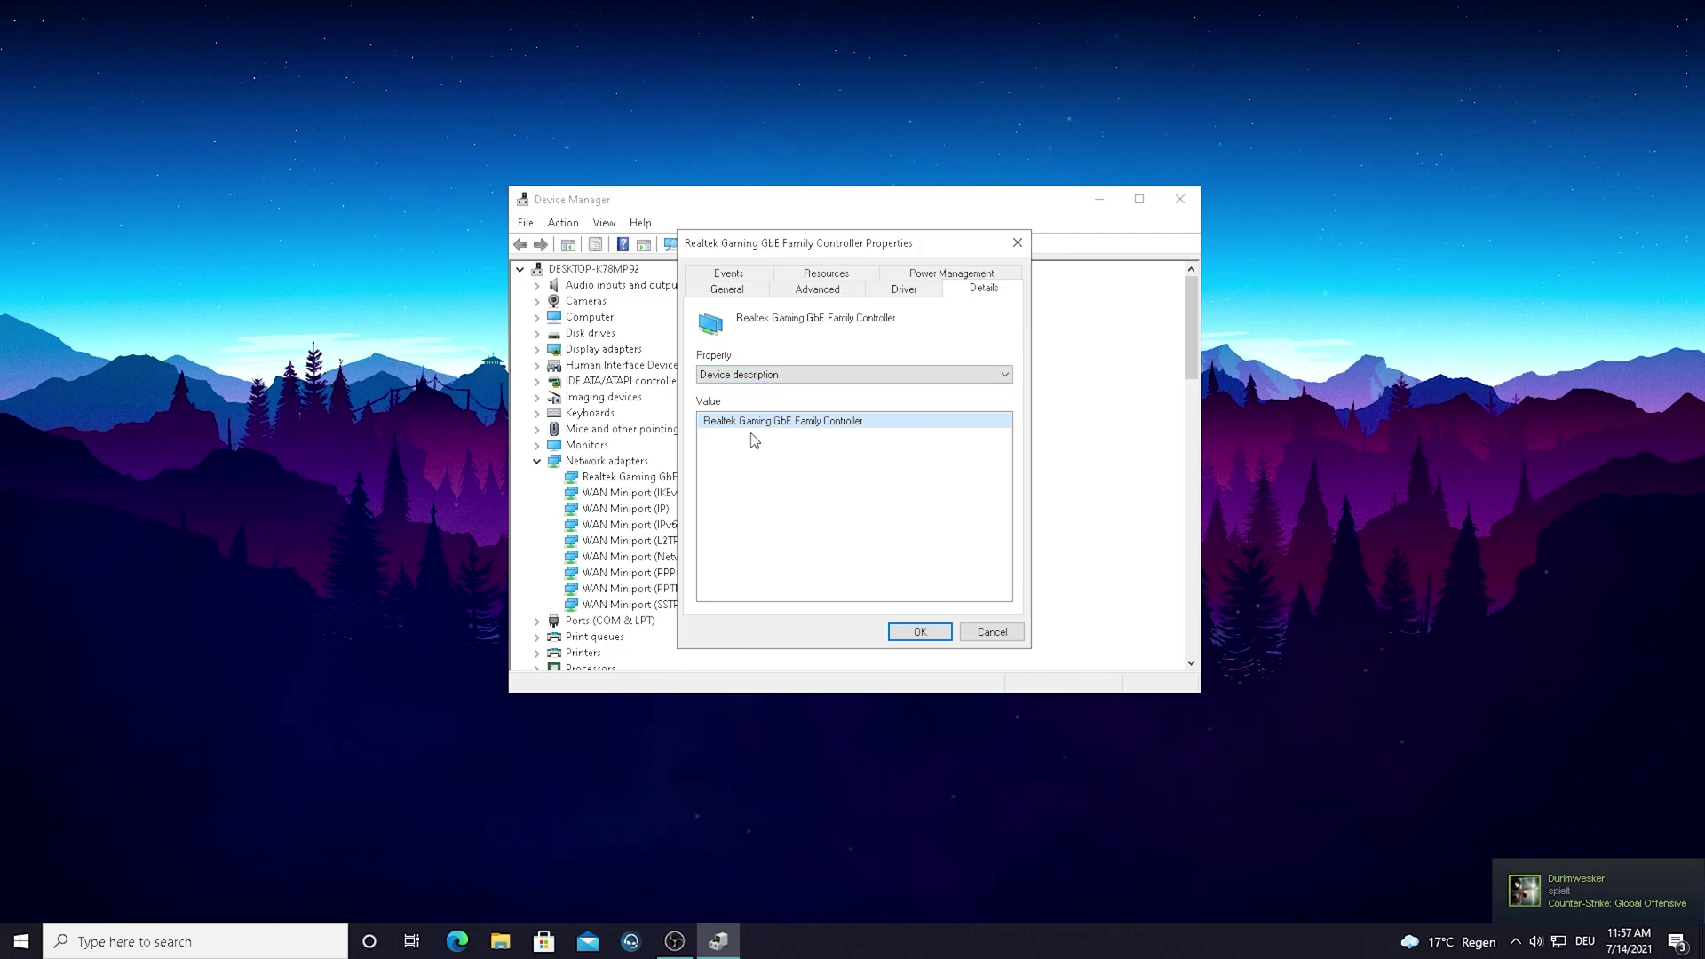
{"action": "left_click", "coordinate": [785, 382]}
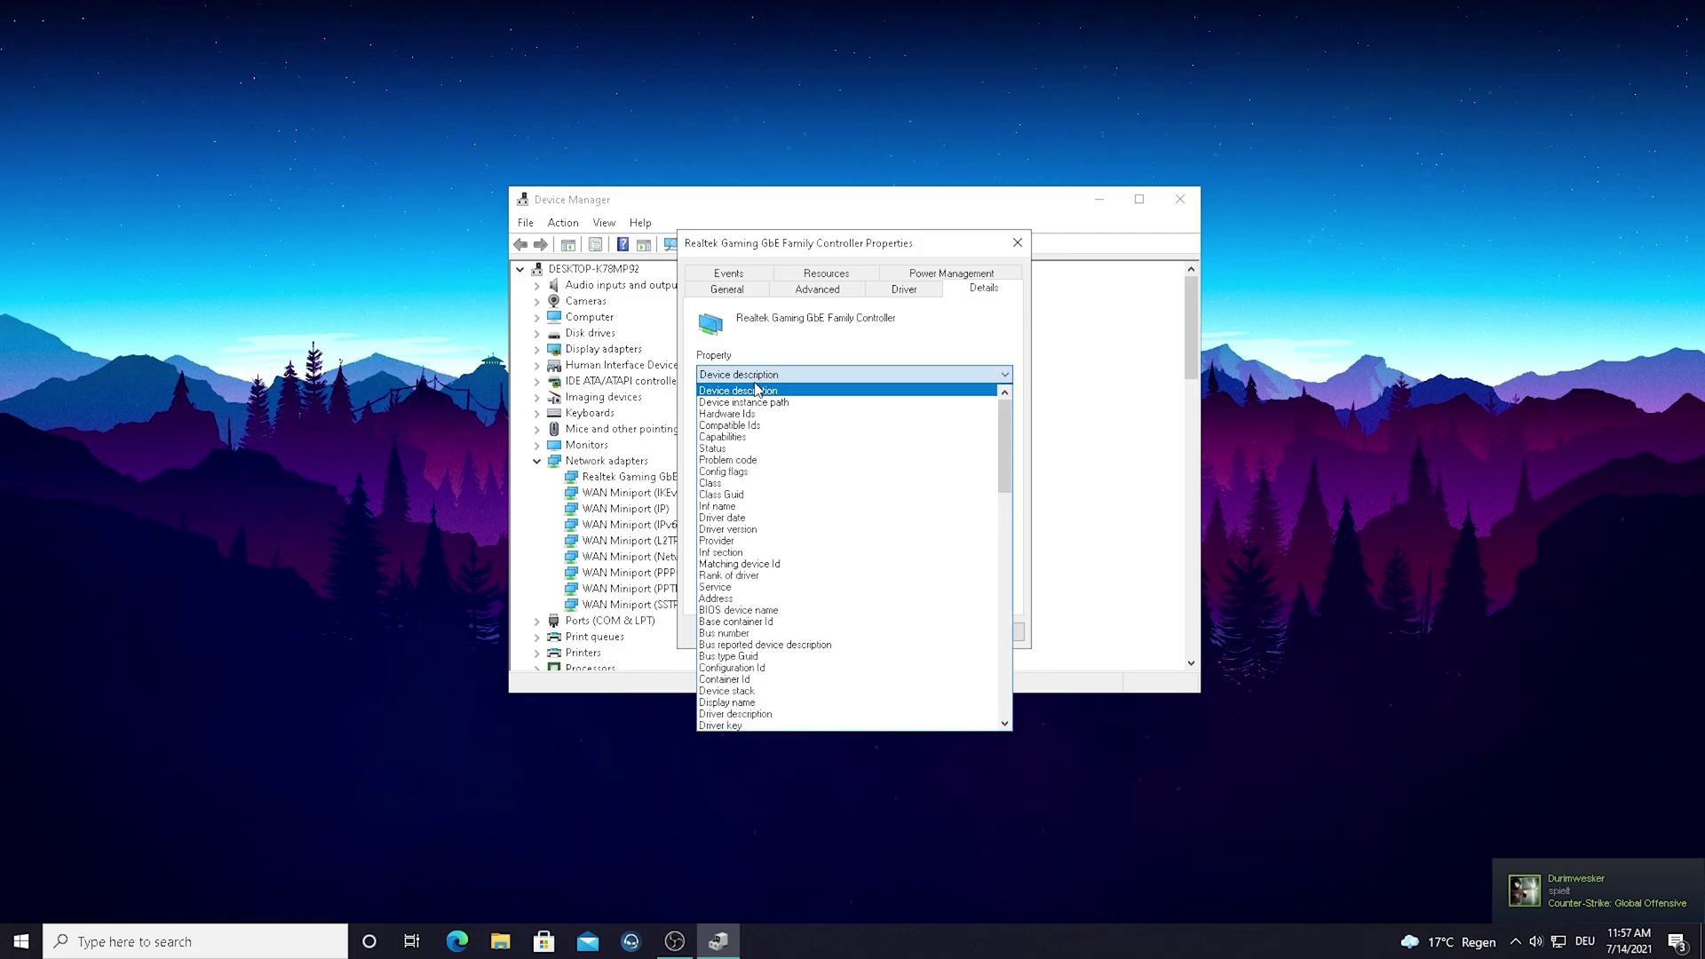
{"action": "scroll", "coordinate": [737, 622], "scroll_direction": "down", "scroll_amount": 2}
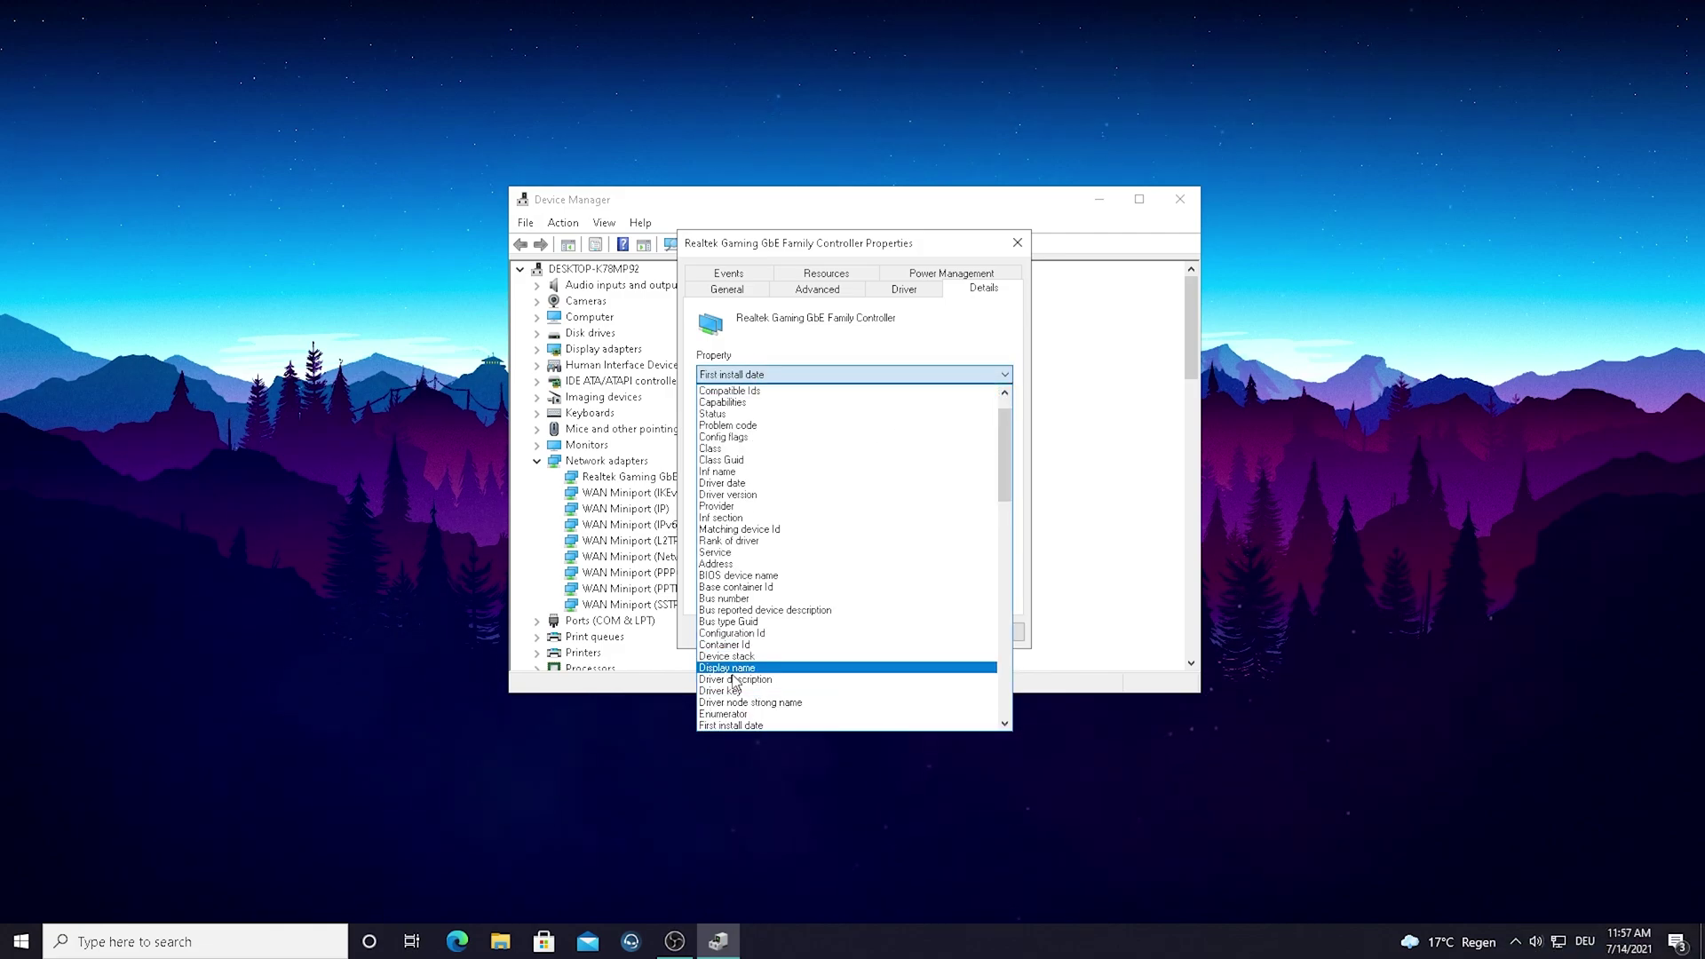
{"action": "scroll", "coordinate": [730, 705], "scroll_direction": "down", "scroll_amount": 2}
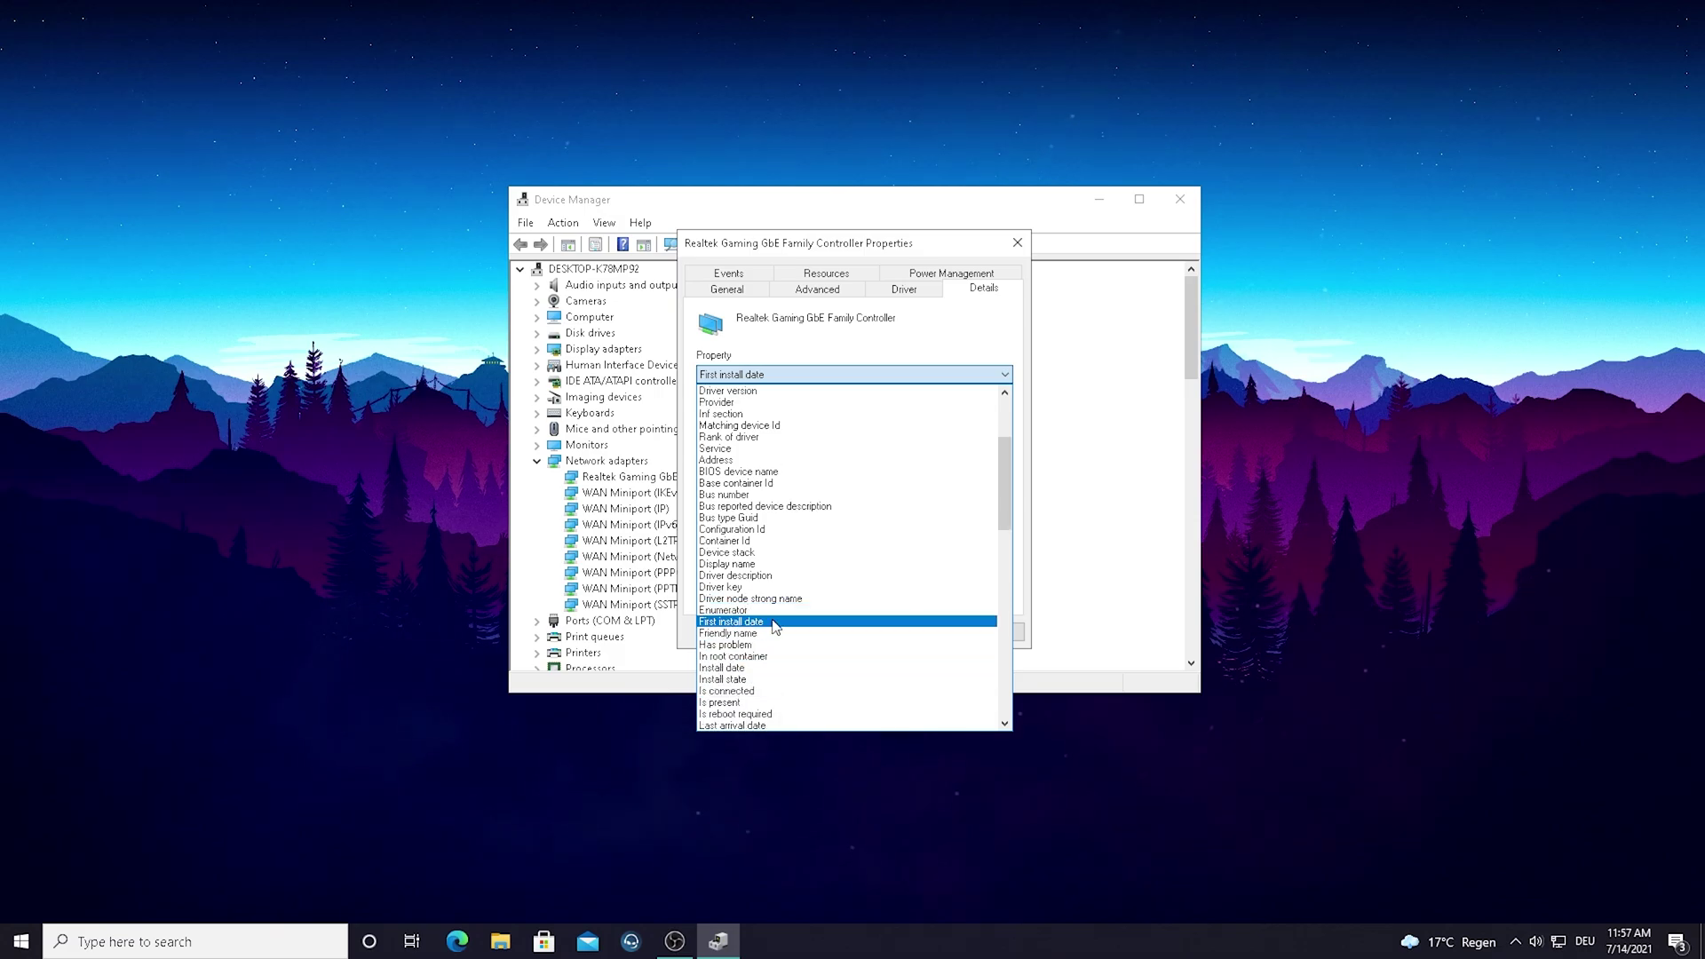
{"action": "left_click", "coordinate": [716, 623]}
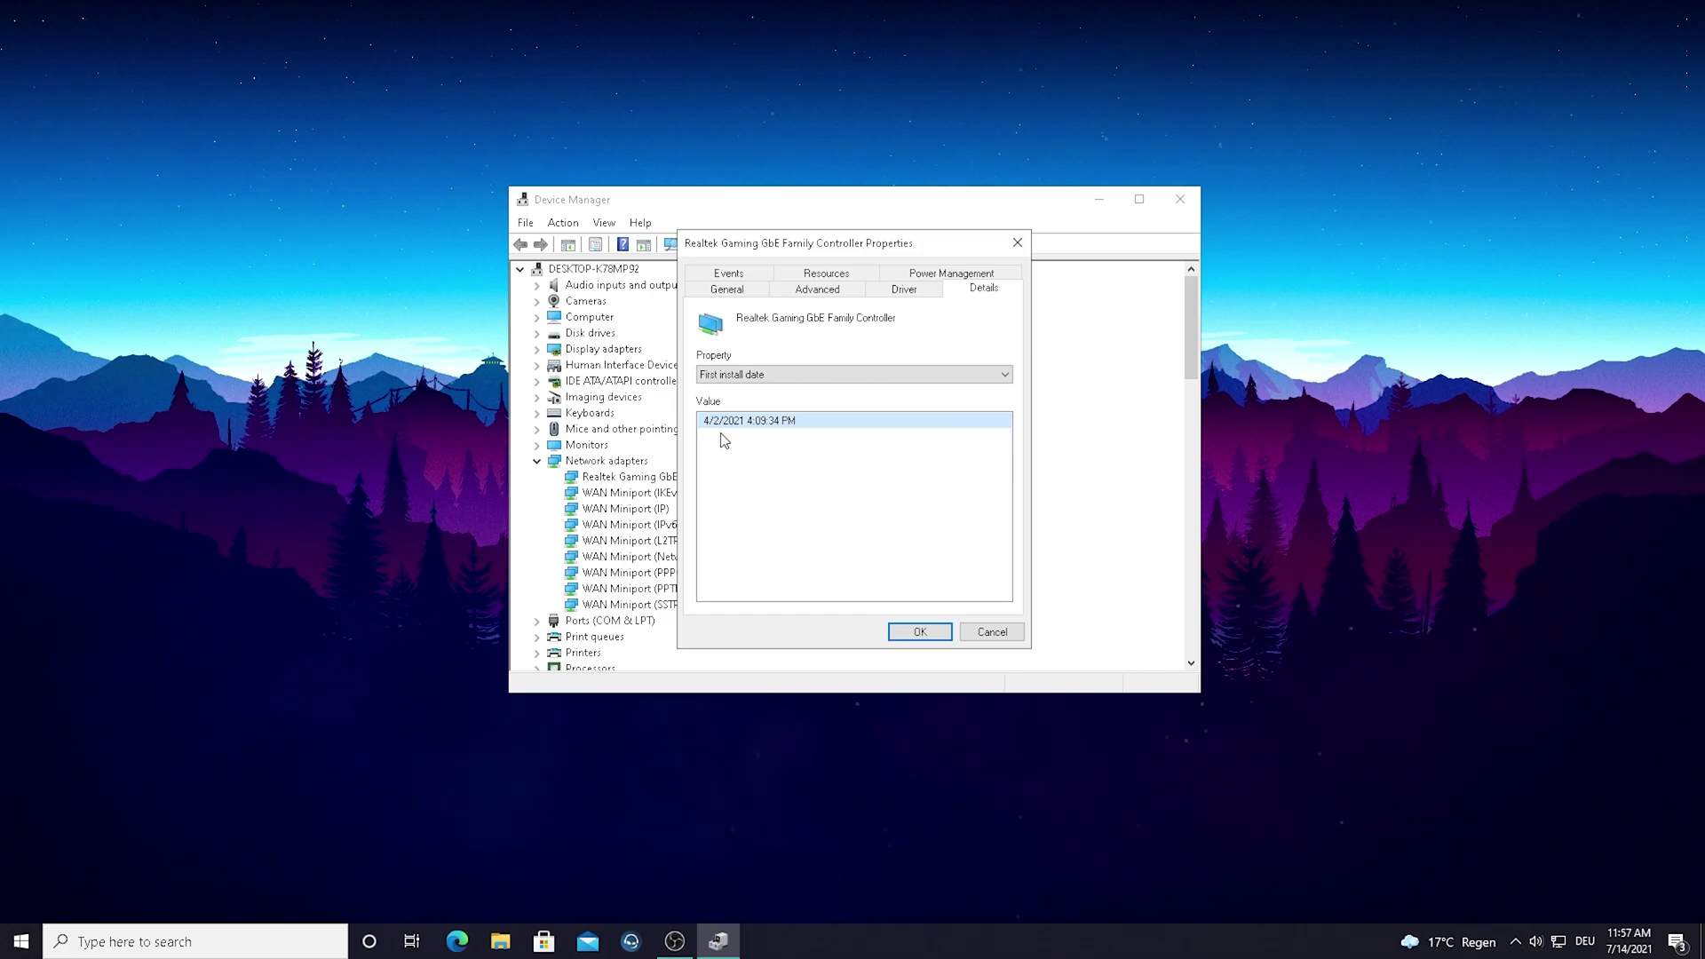
Update the Realtek adapter's driver by having Windows search automatically for drivers
{"action": "left_click", "coordinate": [906, 295]}
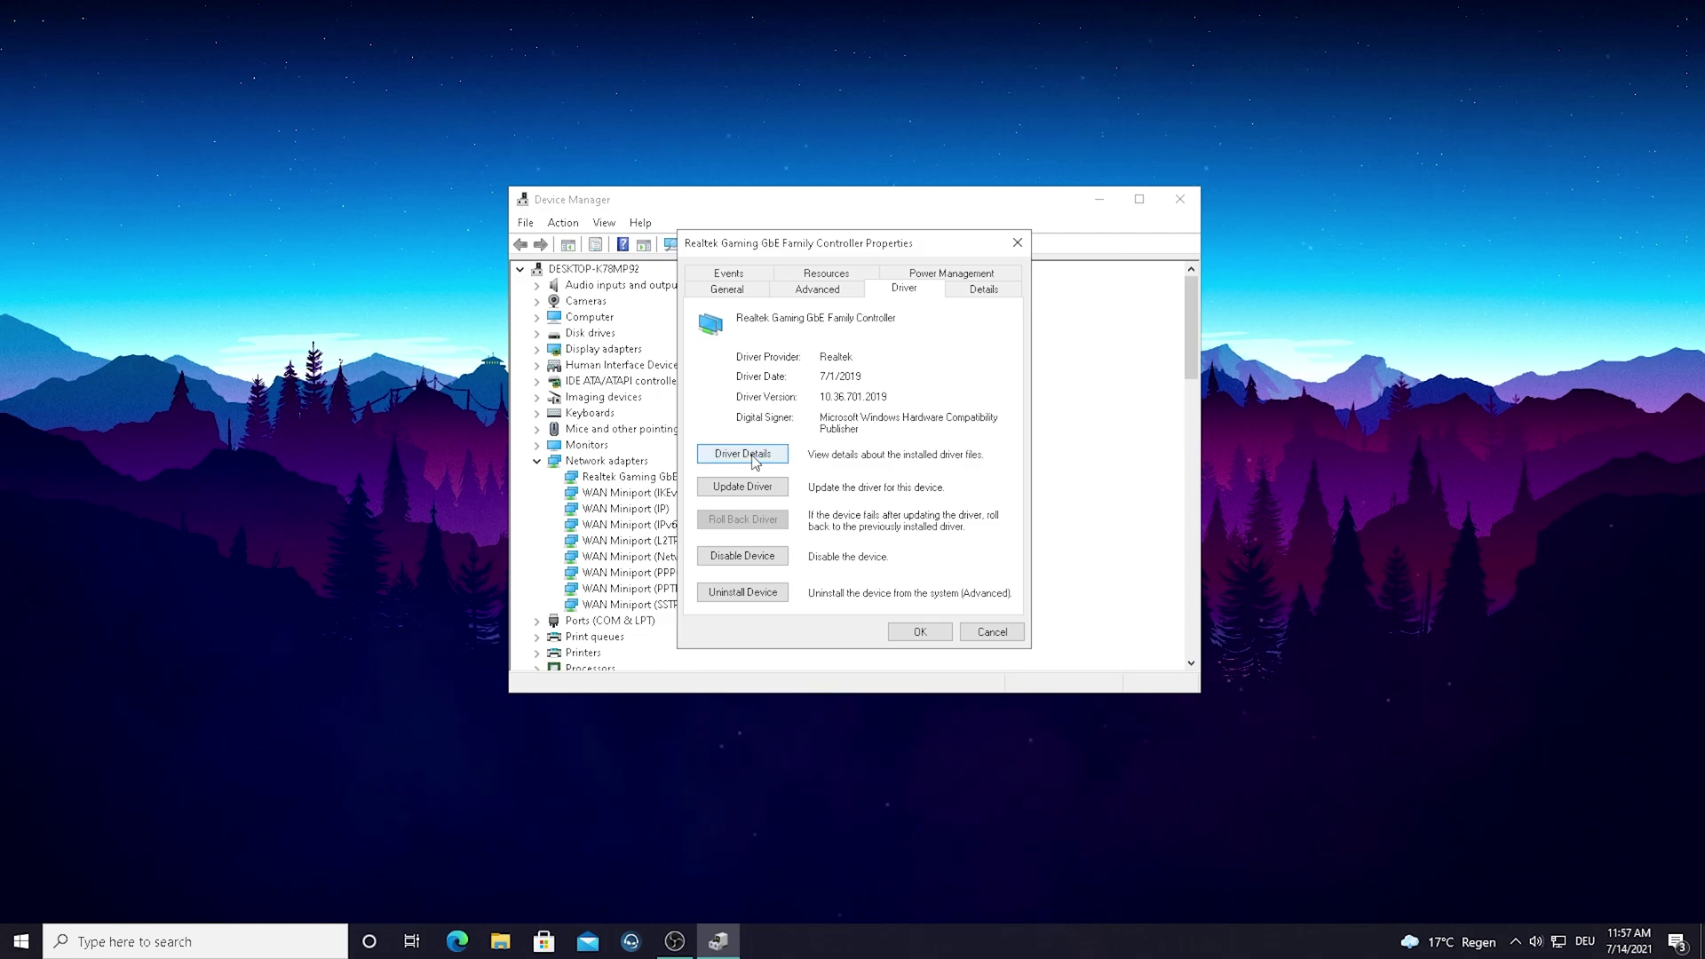
{"action": "left_click", "coordinate": [743, 488]}
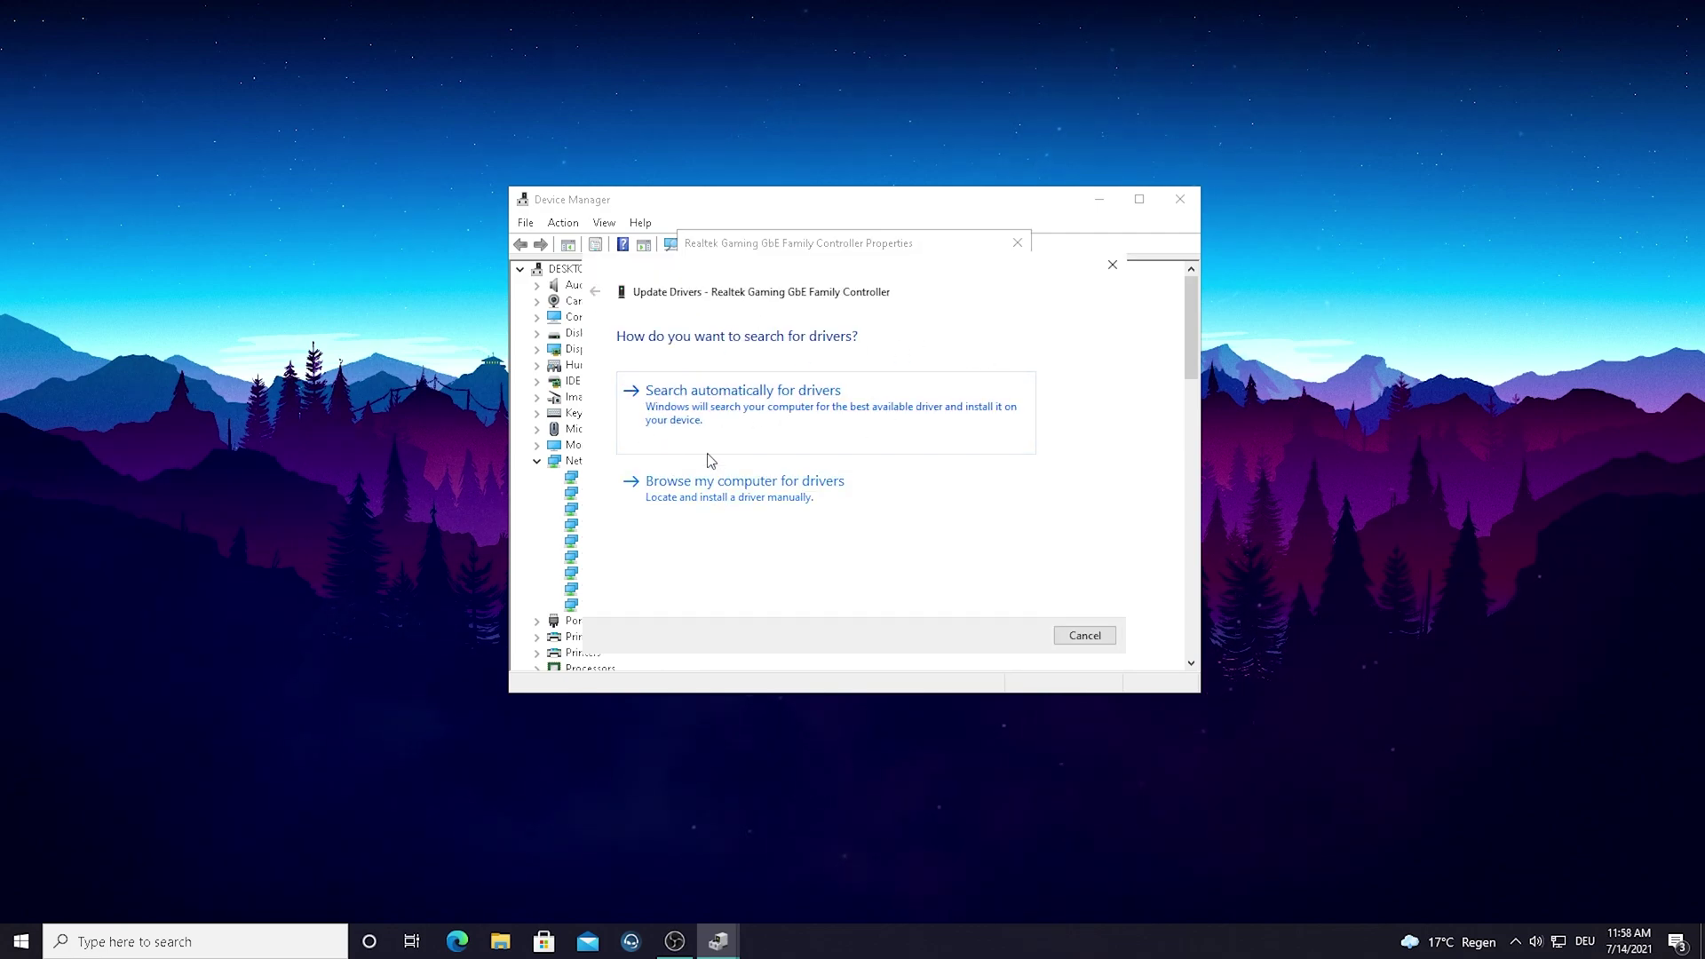
{"action": "left_click", "coordinate": [640, 424]}
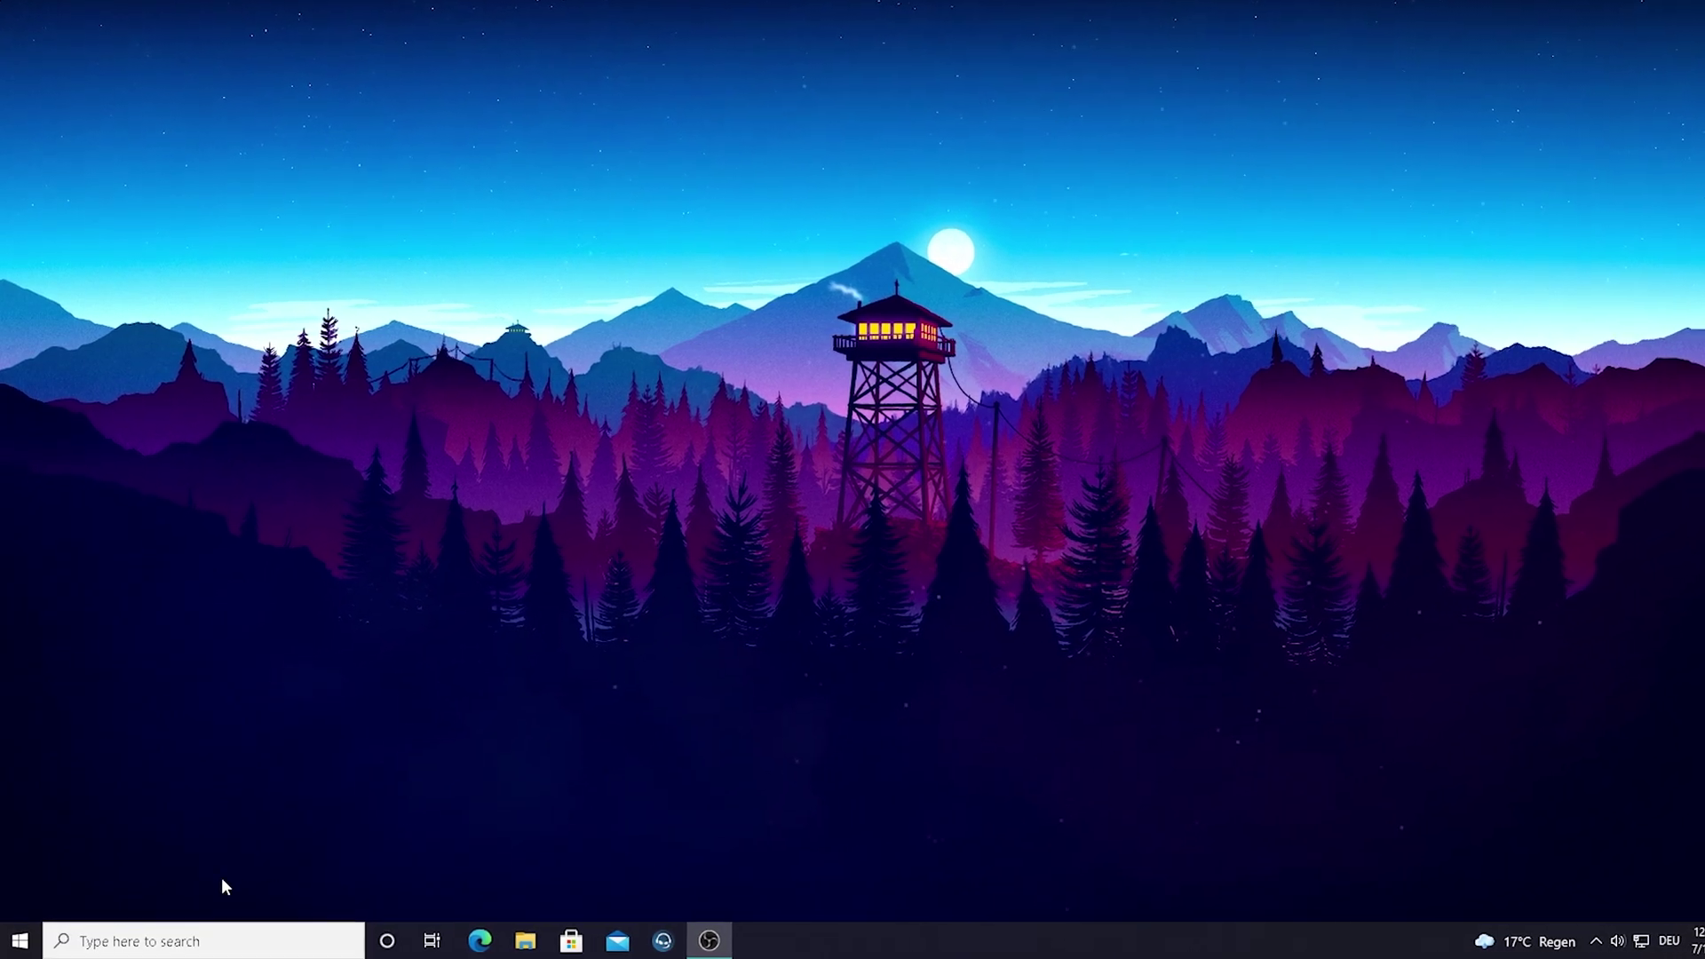
Search Windows for the network connections view and open the Ethernet connection's properties
{"action": "left_click", "coordinate": [125, 938]}
{"action": "type", "text": "ne"}
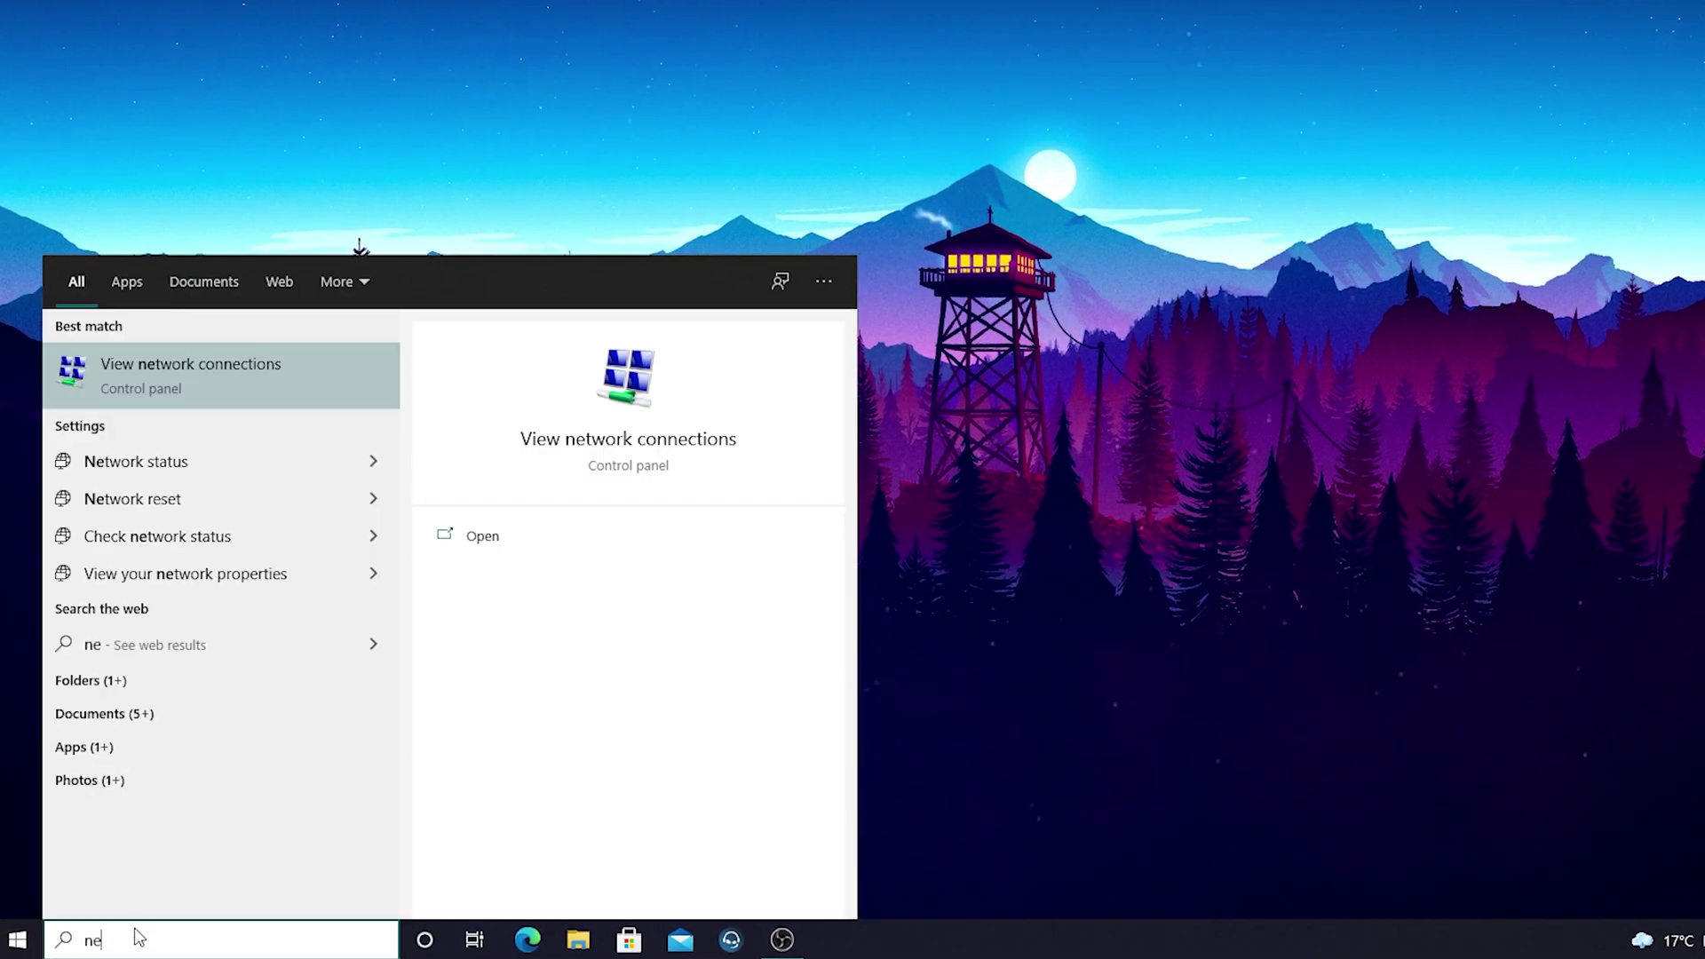
{"action": "type", "text": "t"}
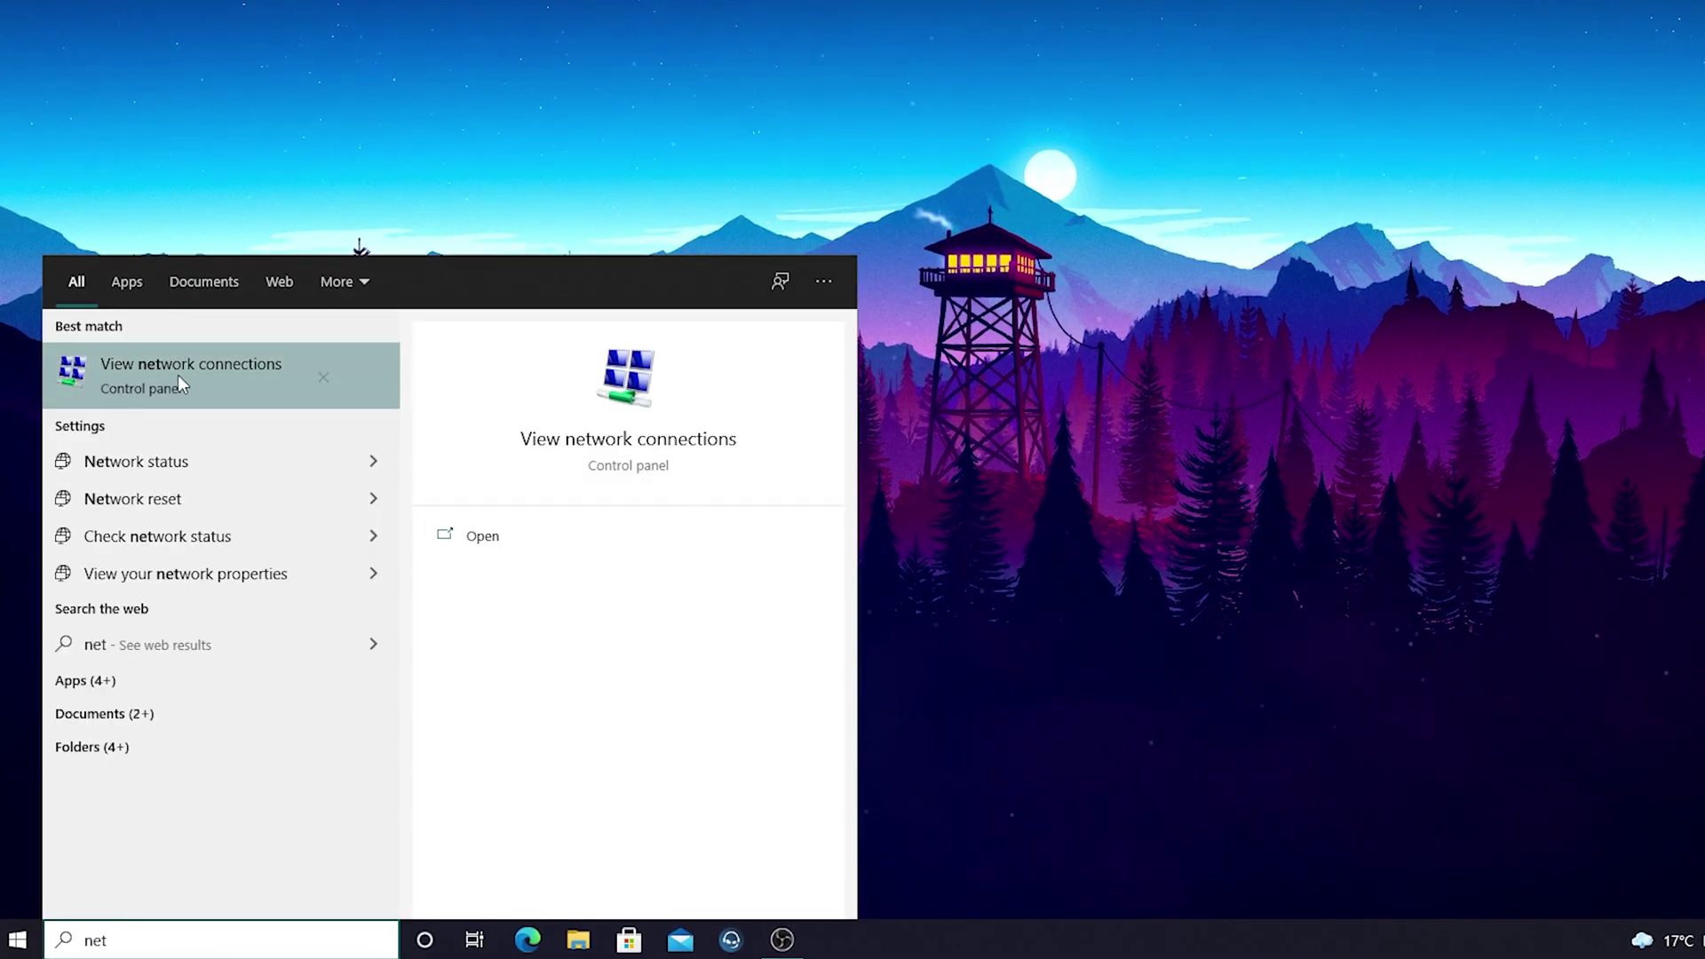
{"action": "left_click", "coordinate": [208, 382]}
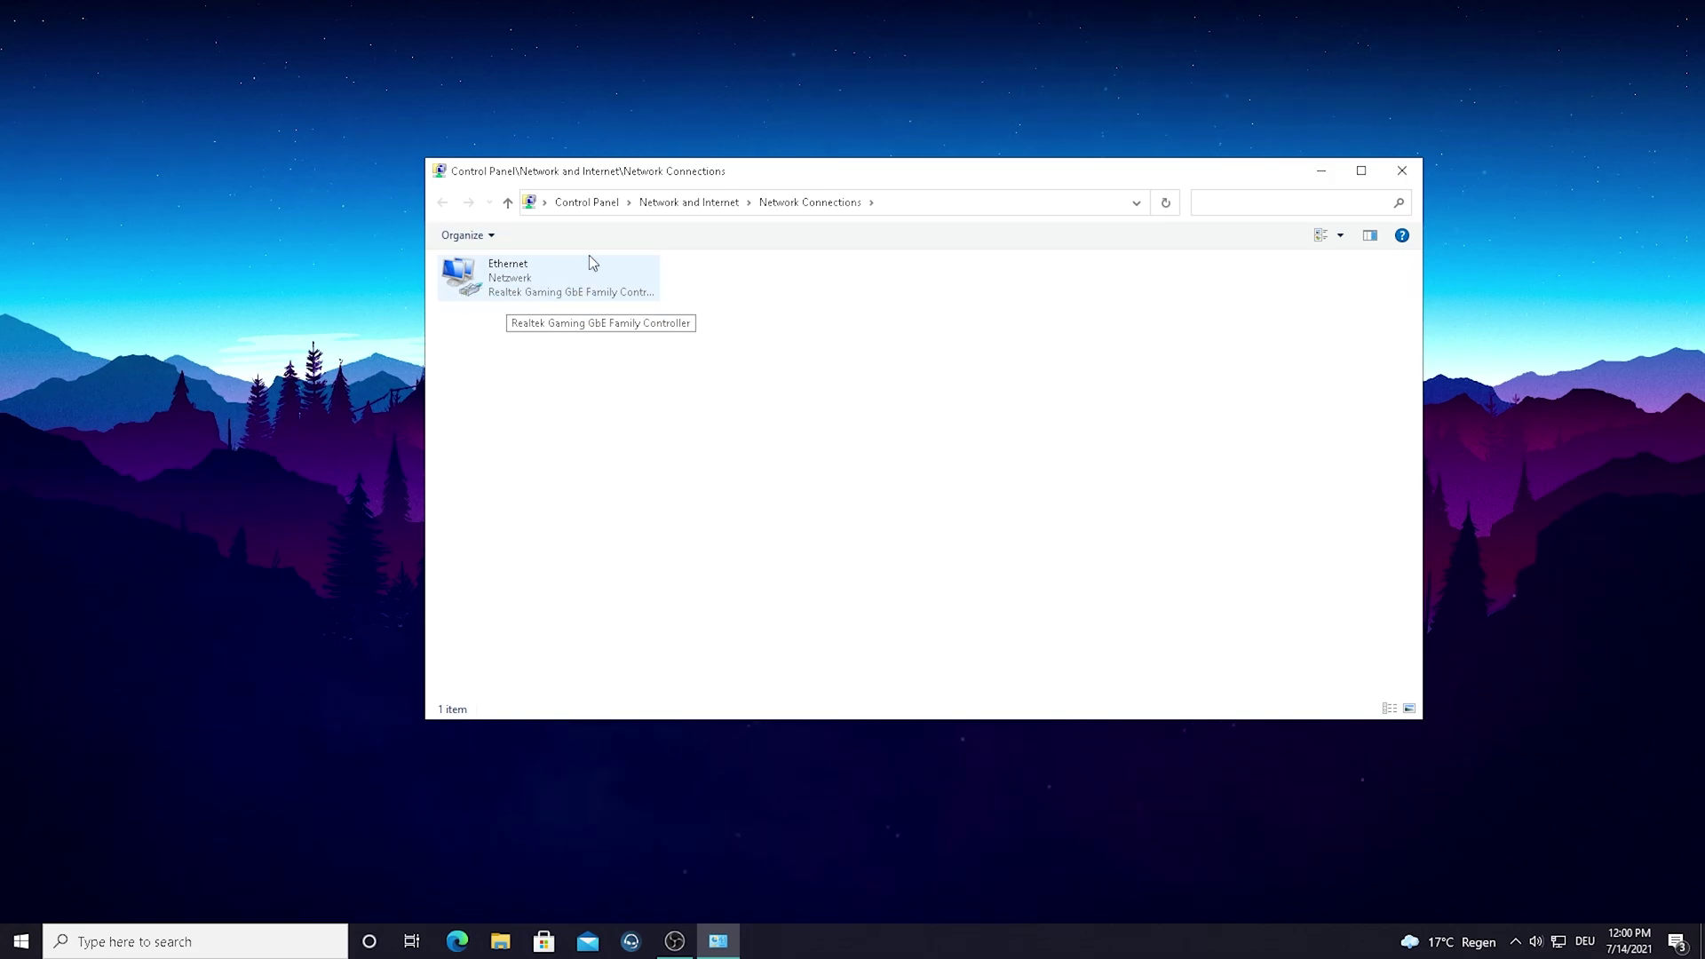
{"action": "right_click", "coordinate": [527, 294]}
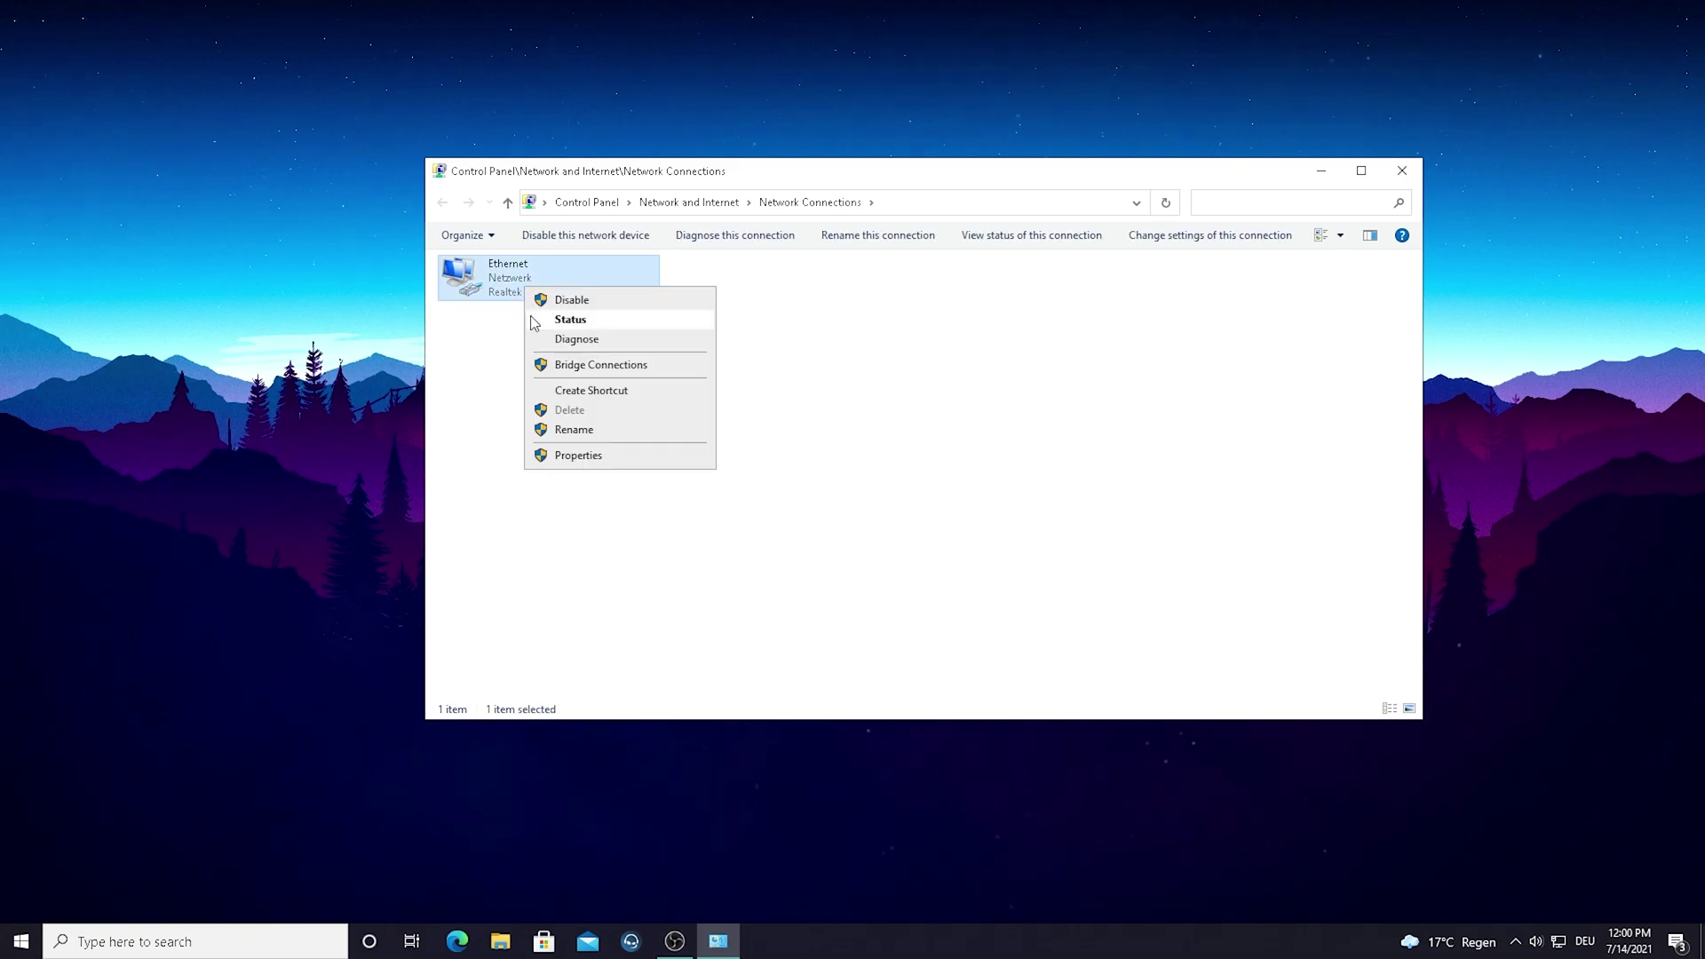
{"action": "left_click", "coordinate": [559, 456]}
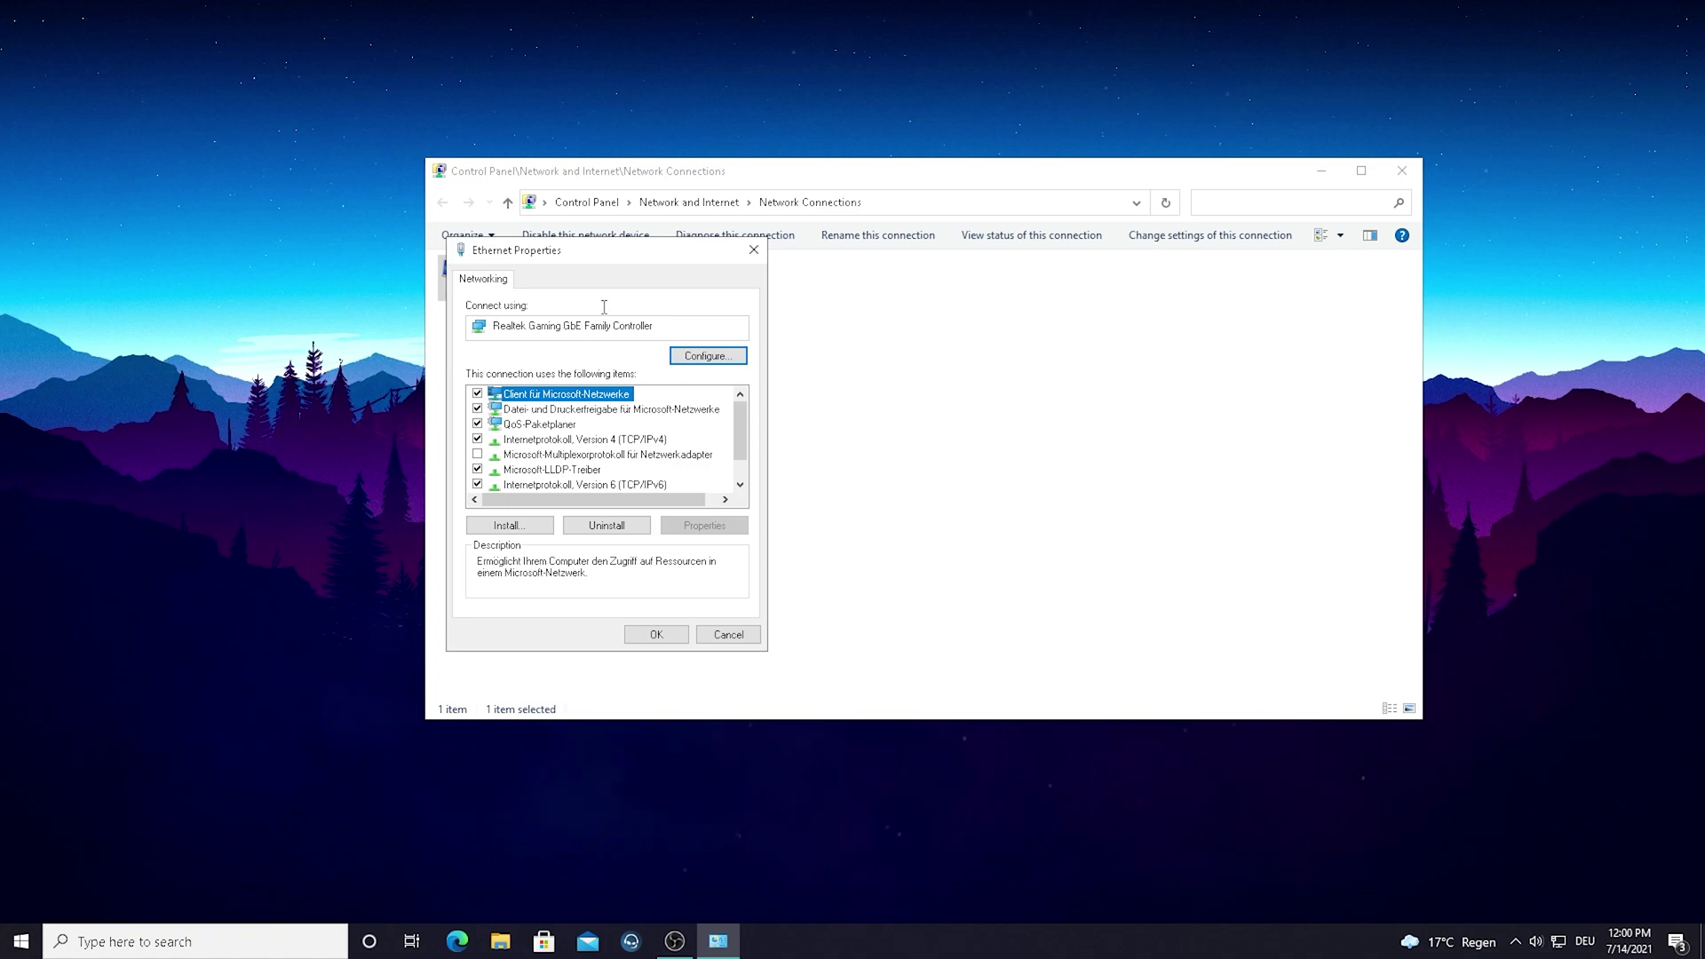
Confirm the Ethernet connection's TCP/IPv4 settings with DNS servers 8.8.8.8 and 8.8.4.4, and close Network Connections
{"action": "left_click_drag", "start_coordinate": [565, 262], "coordinate": [834, 255]}
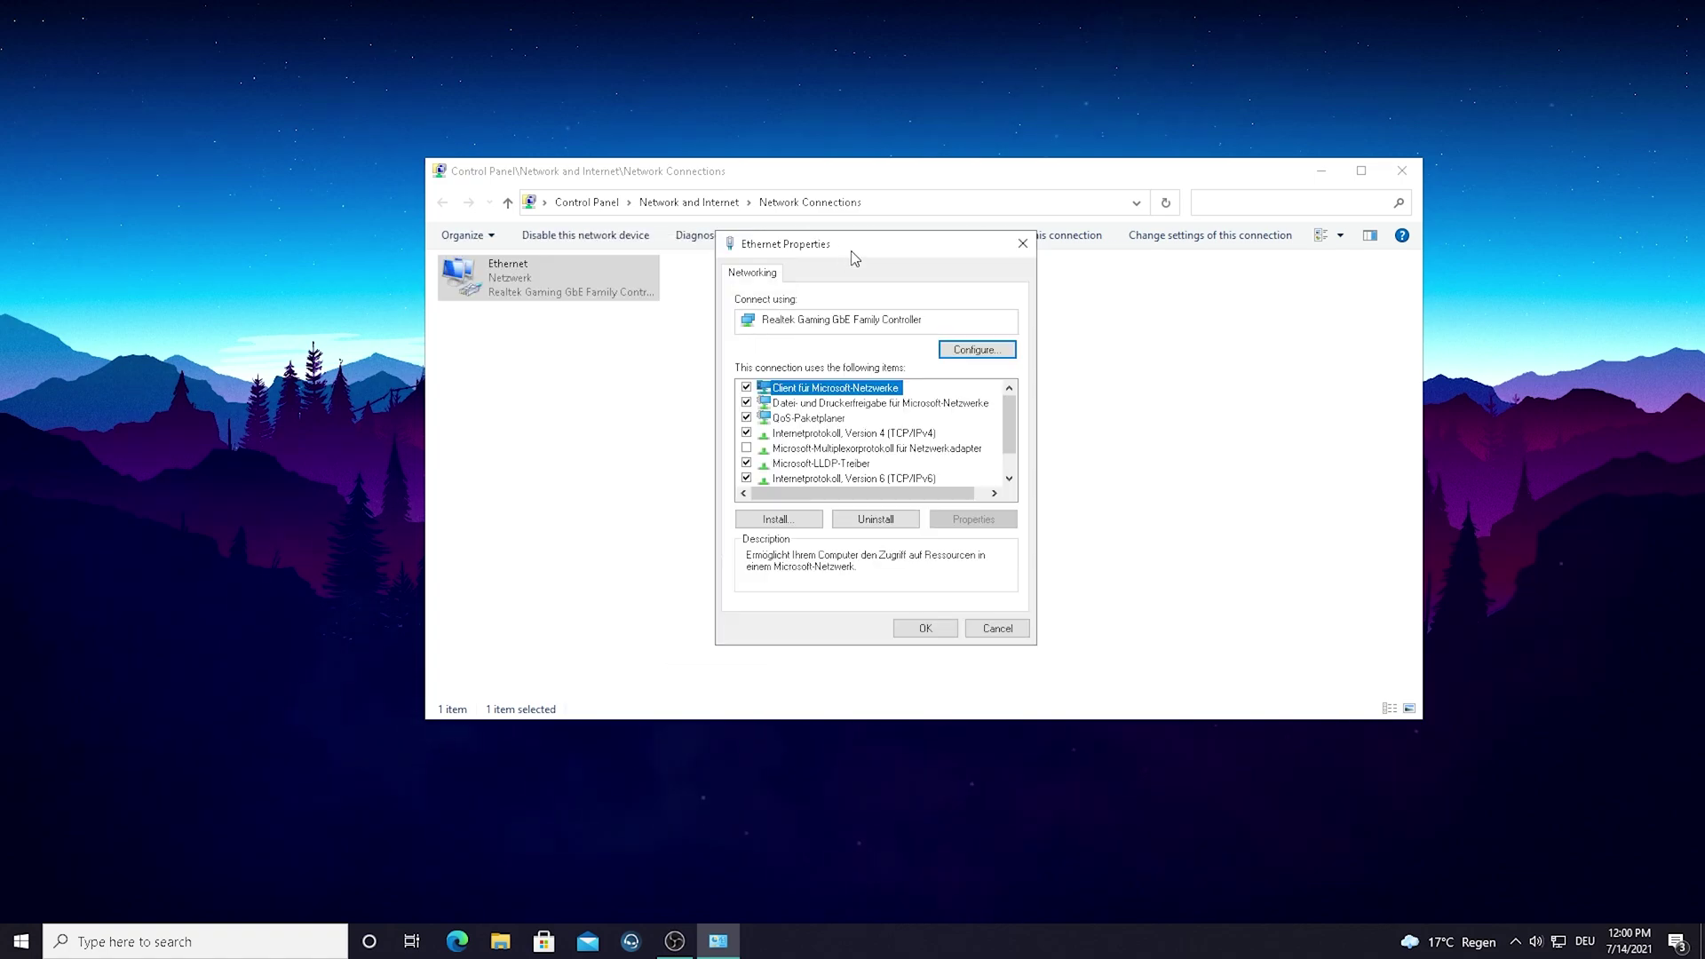
{"action": "left_click", "coordinate": [835, 434]}
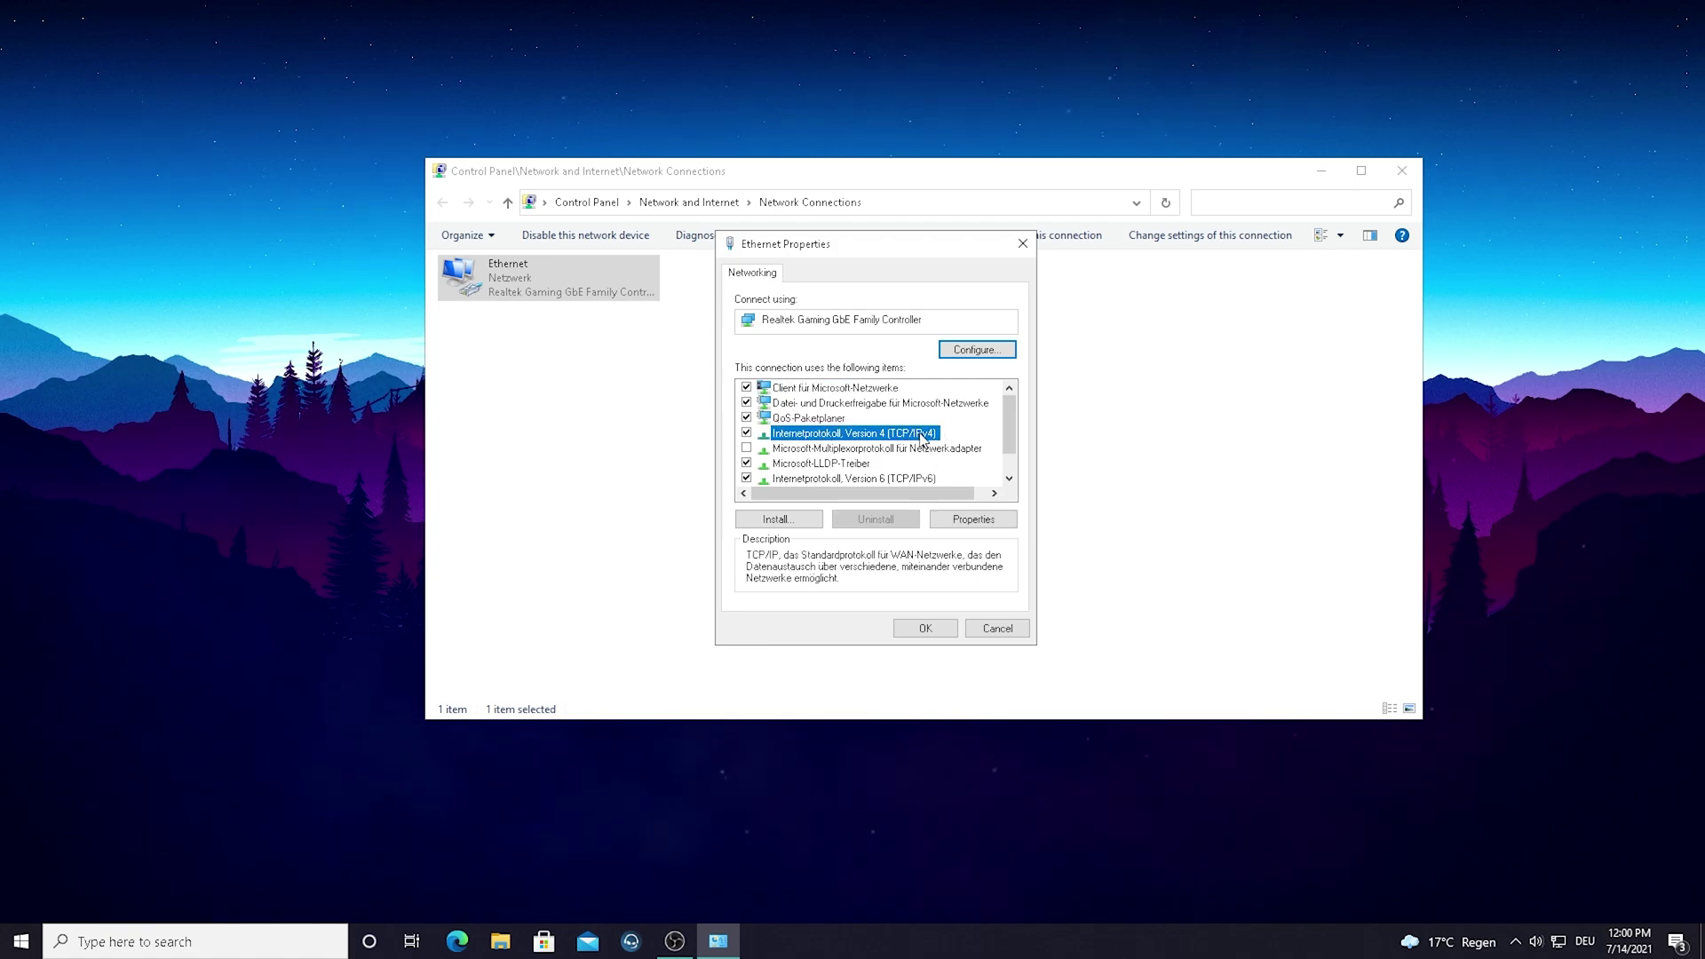
{"action": "double_click", "coordinate": [834, 437]}
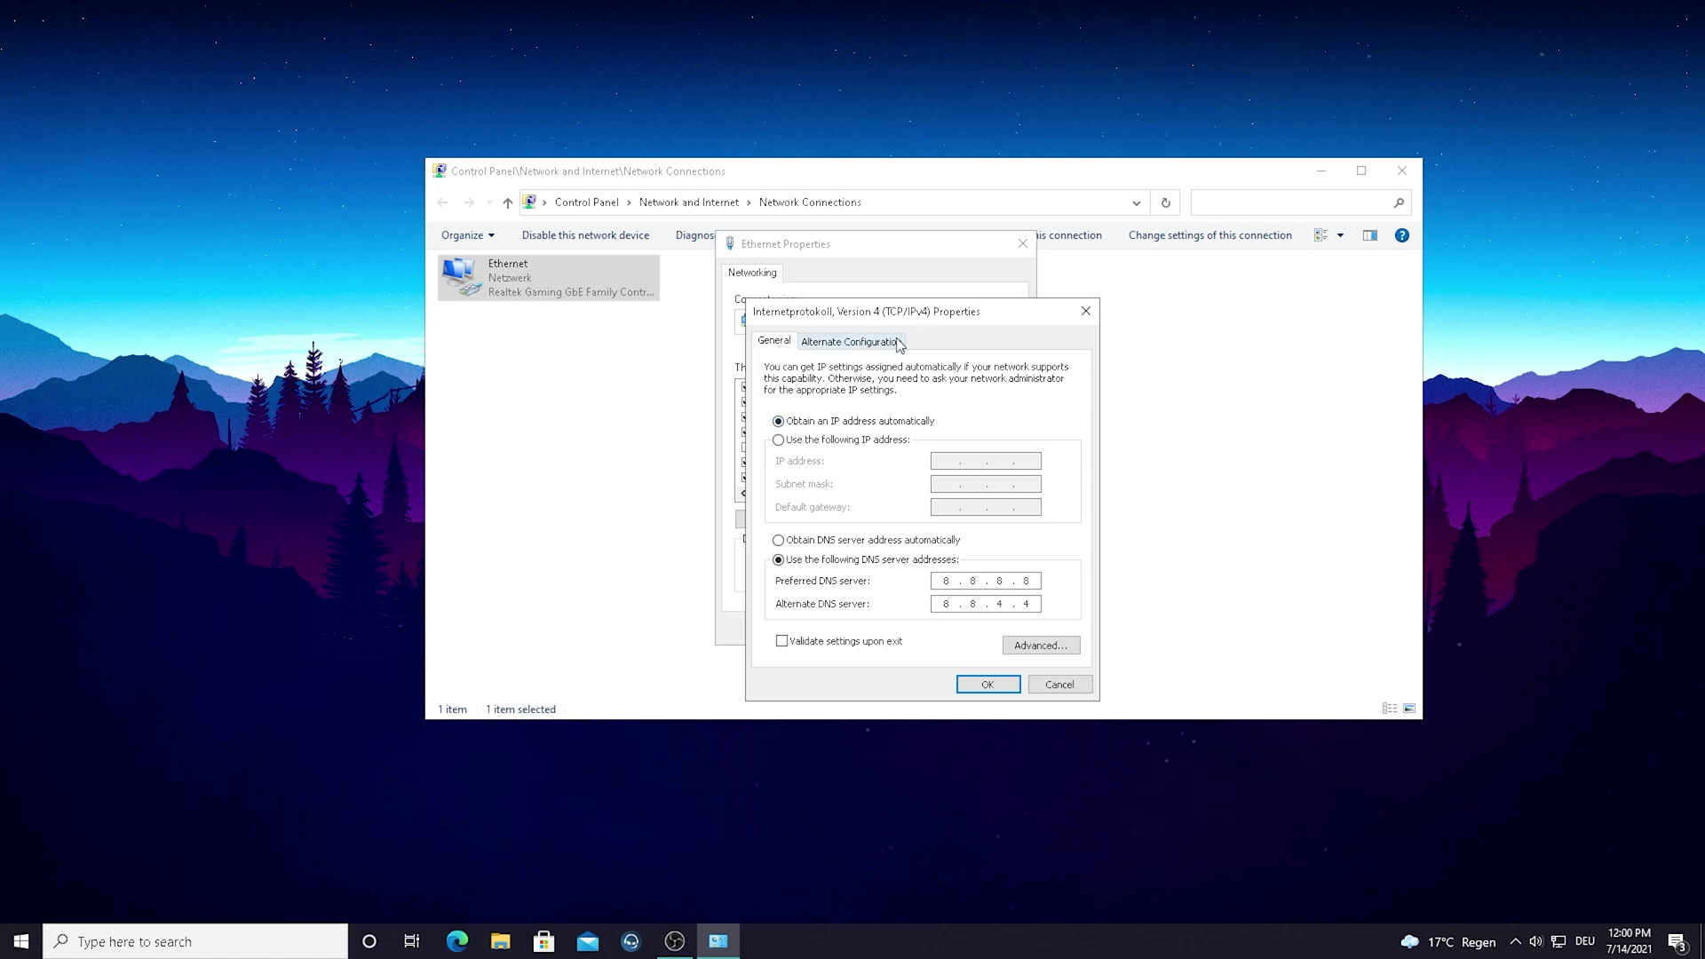
{"action": "left_click_drag", "start_coordinate": [897, 325], "coordinate": [859, 258]}
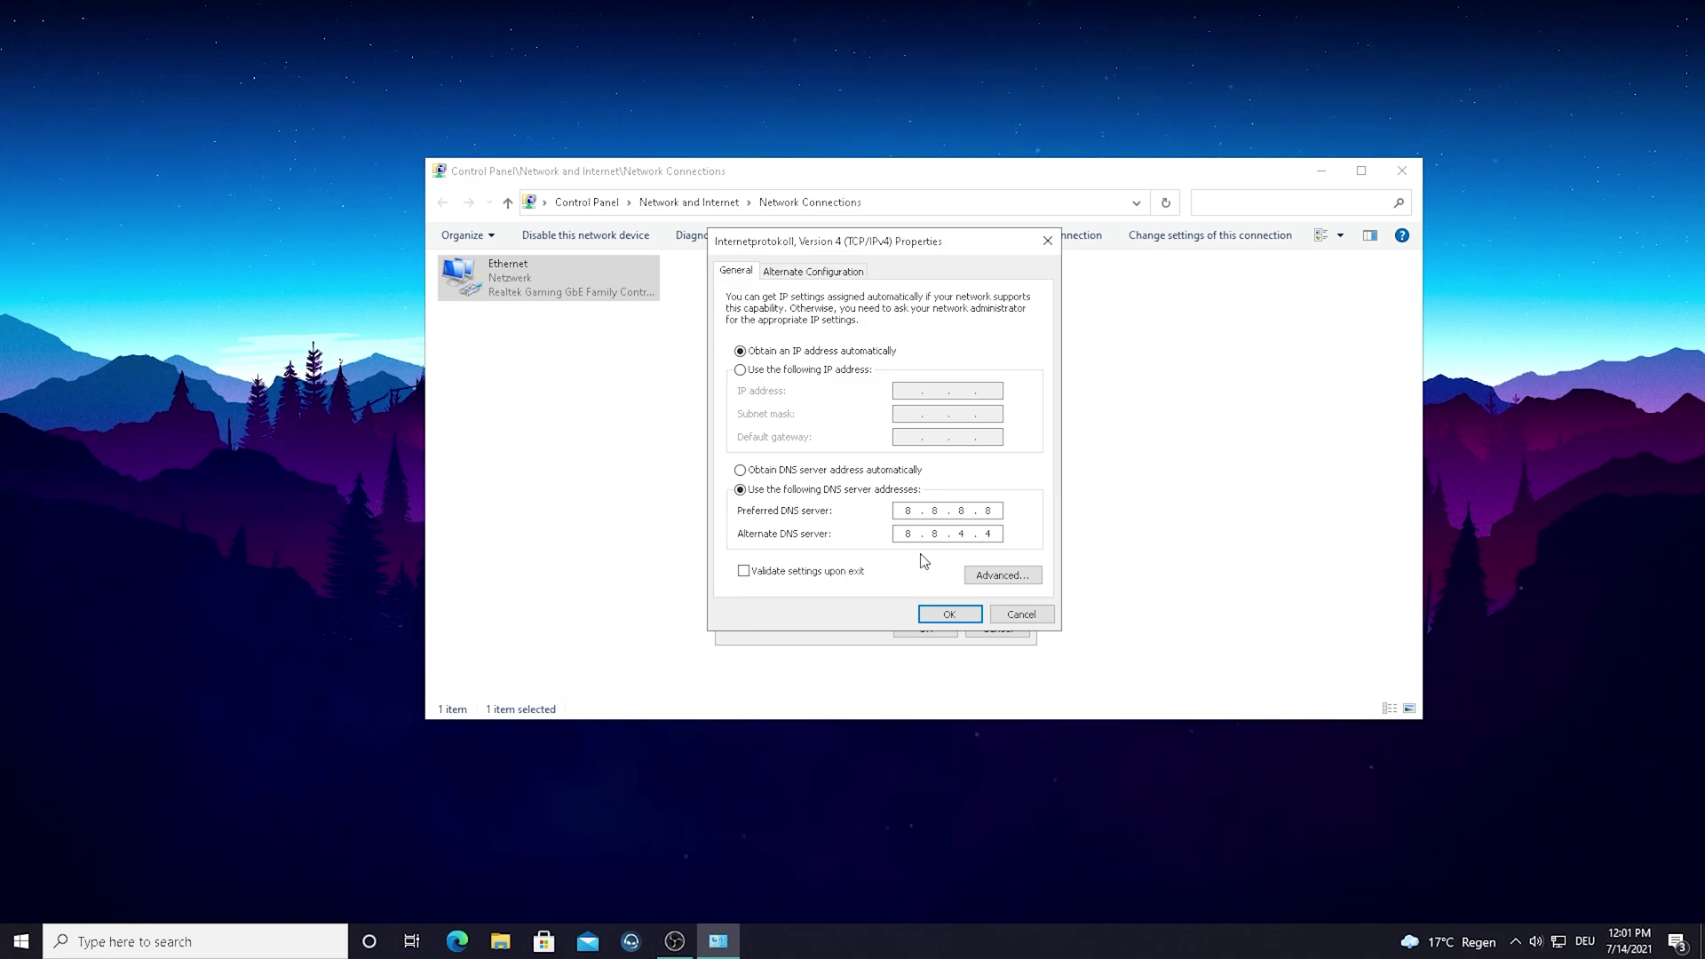
{"action": "left_click", "coordinate": [950, 615]}
{"action": "left_click", "coordinate": [925, 628]}
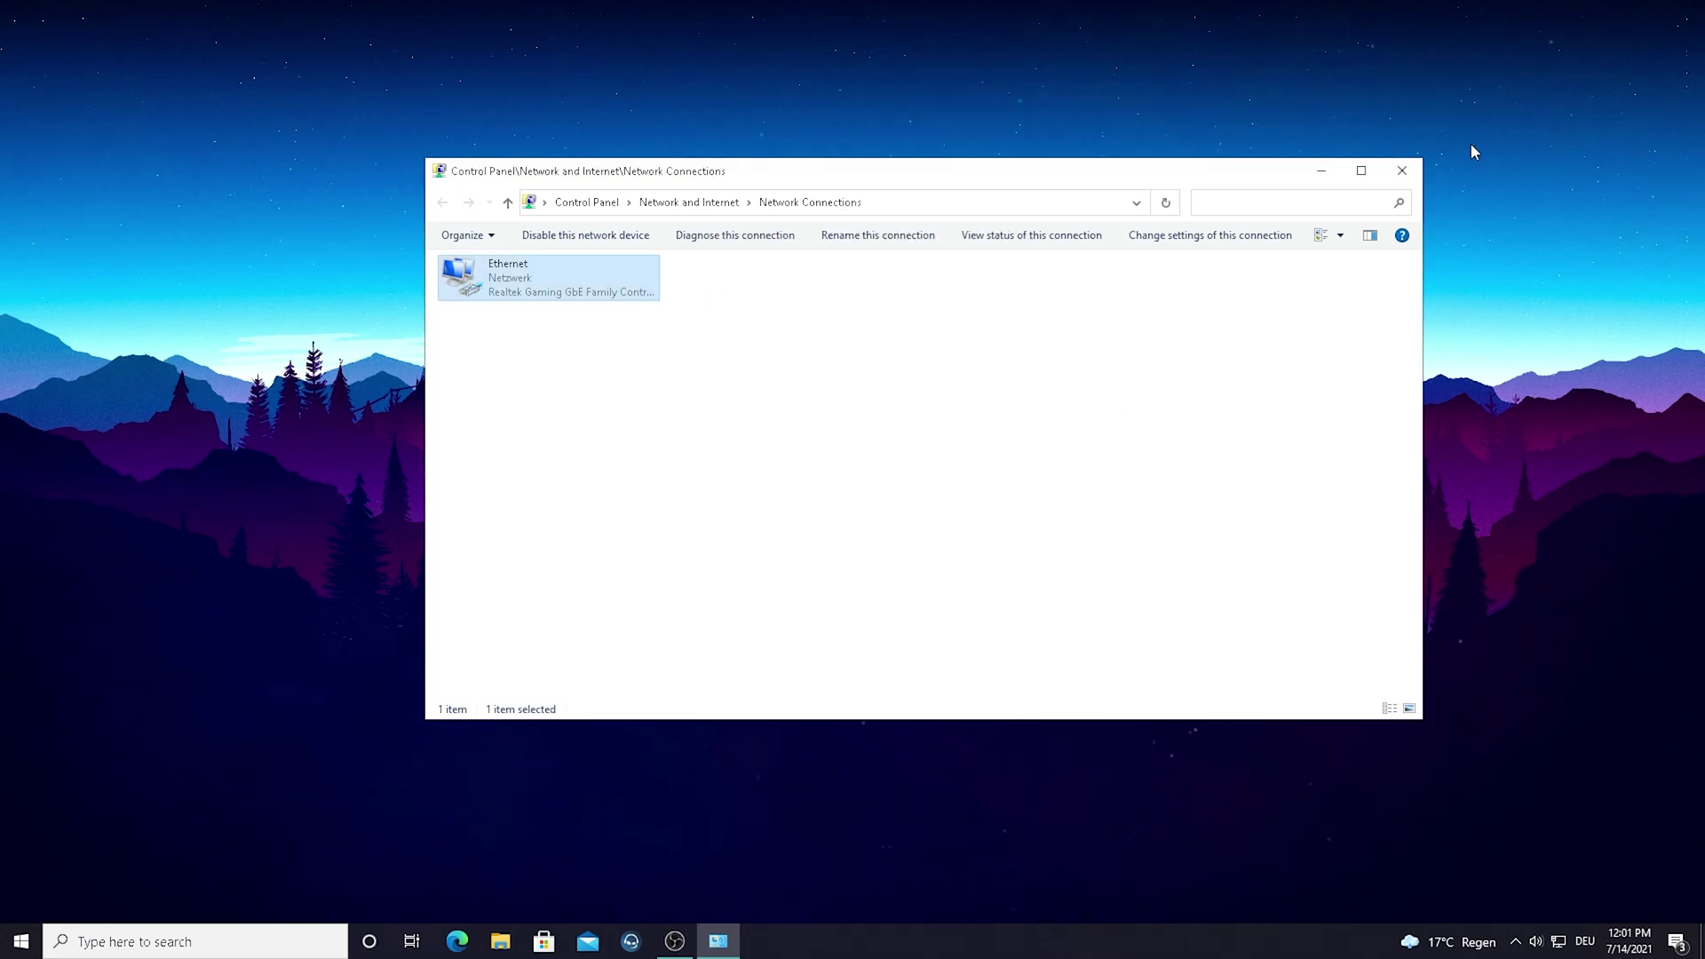
{"action": "left_click", "coordinate": [1402, 171]}
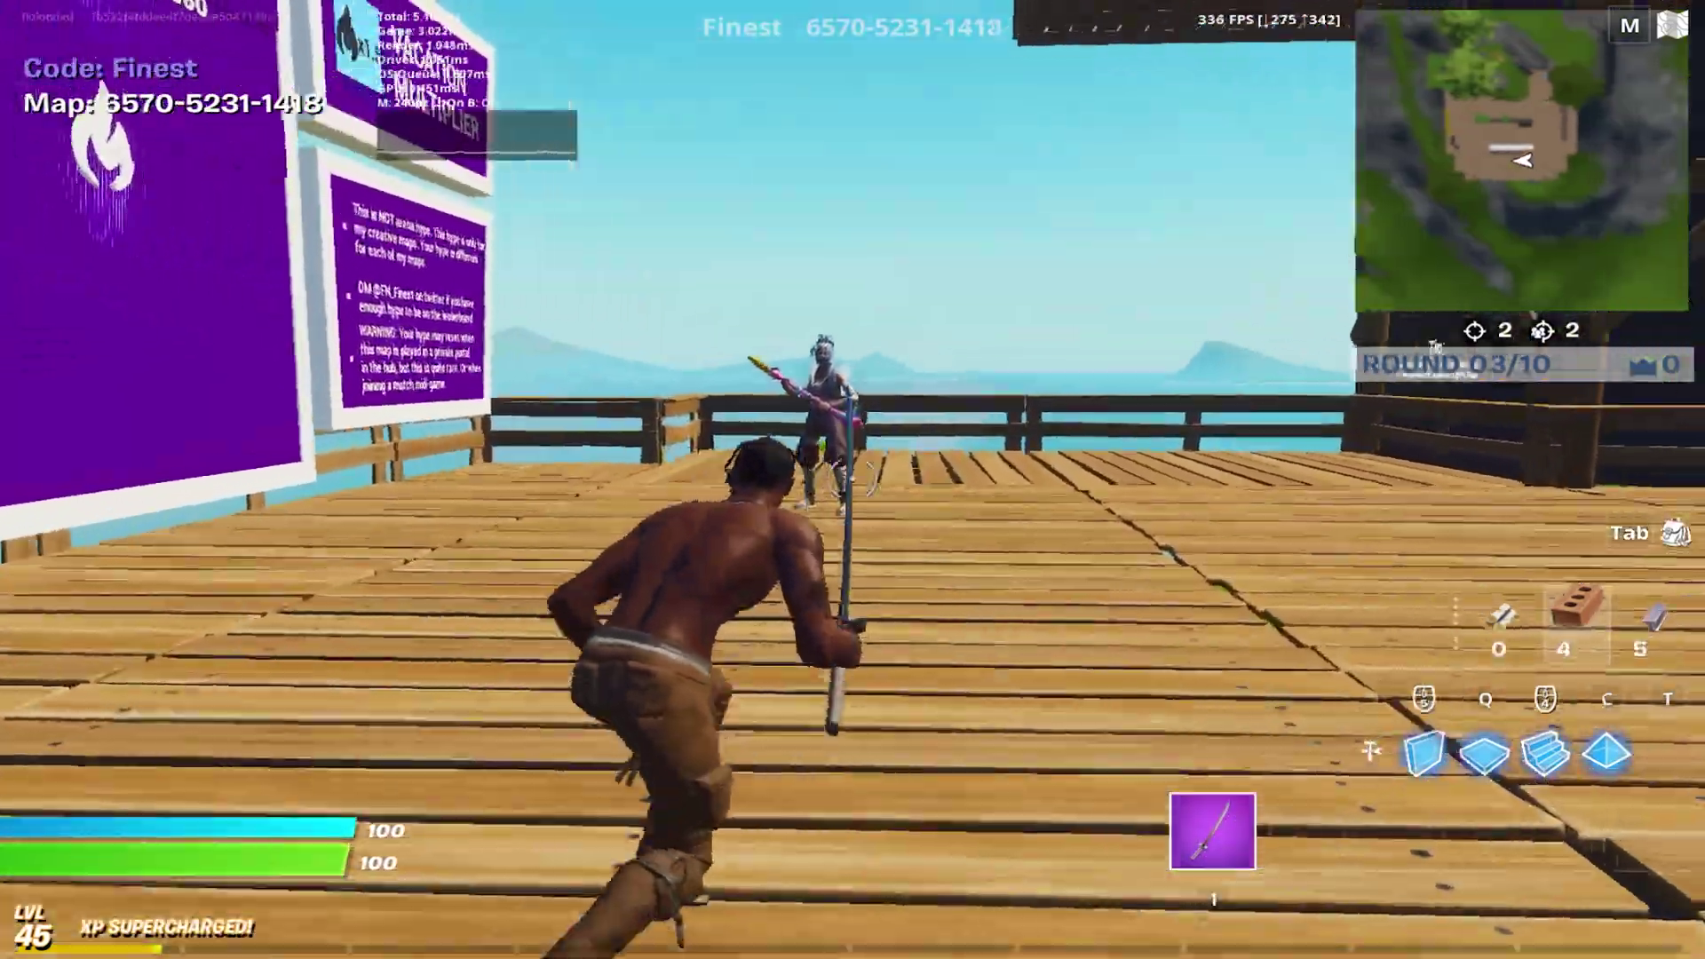
{"action": "key", "text": "w"}
{"action": "key", "text": "q"}
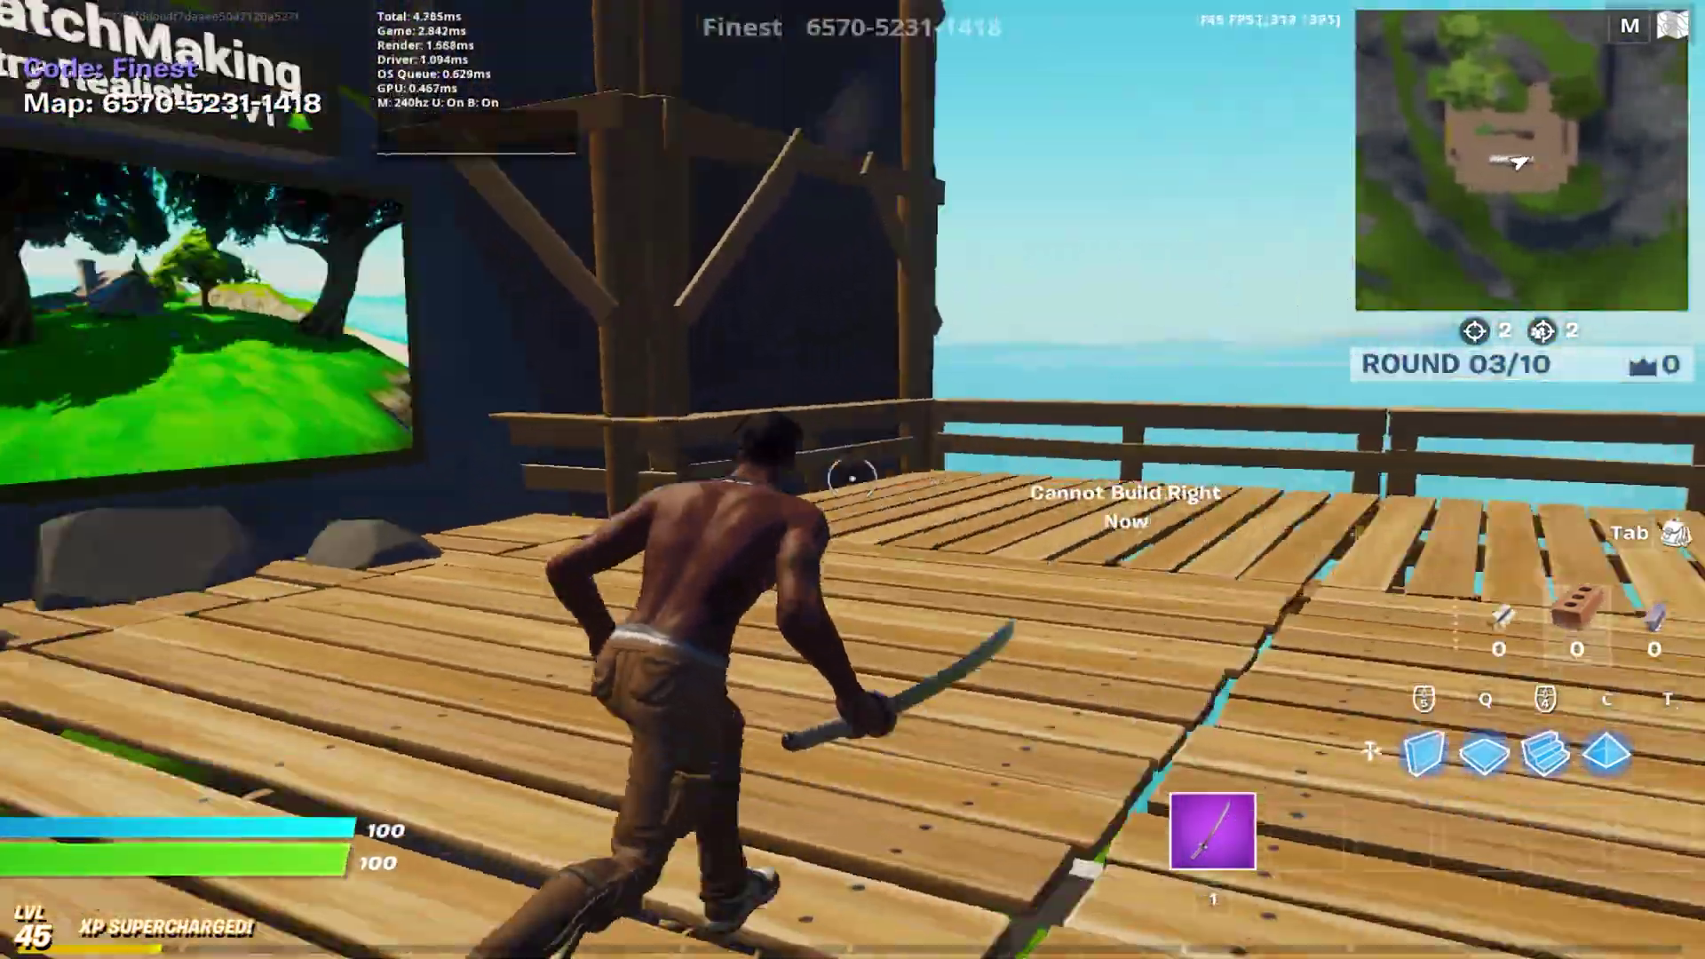
{"action": "key", "text": "w"}
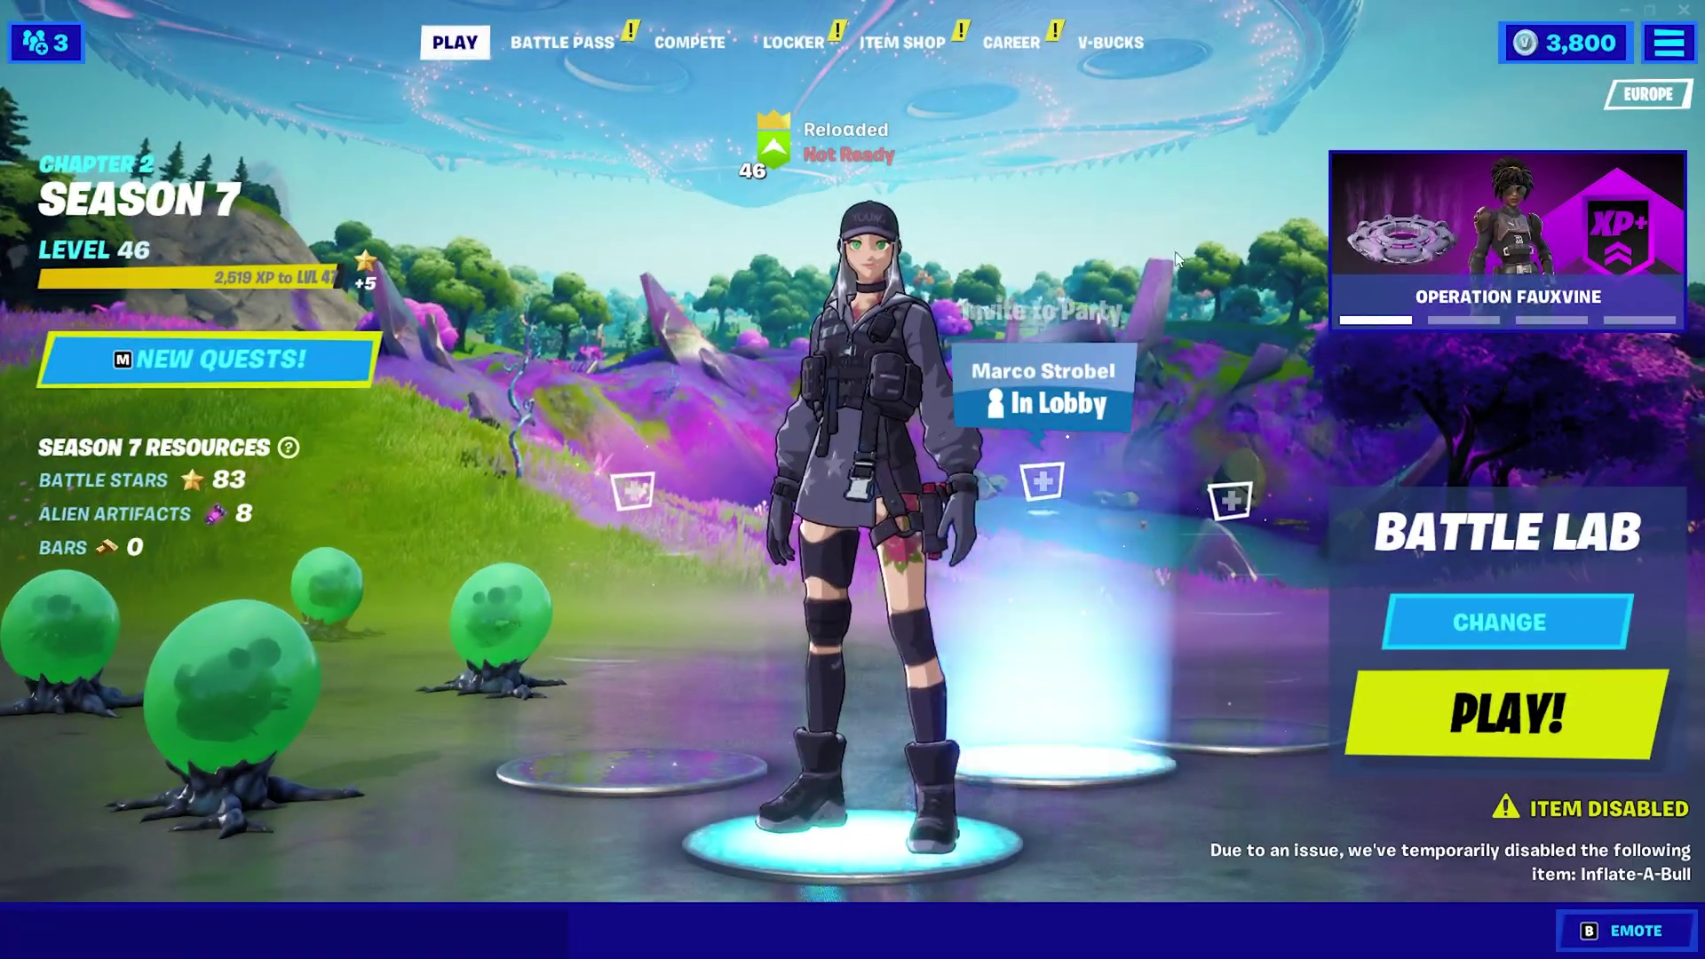
Open the settings from the Fortnite lobby and go to the game settings page
{"action": "left_click", "coordinate": [1659, 52]}
{"action": "left_click", "coordinate": [1318, 96]}
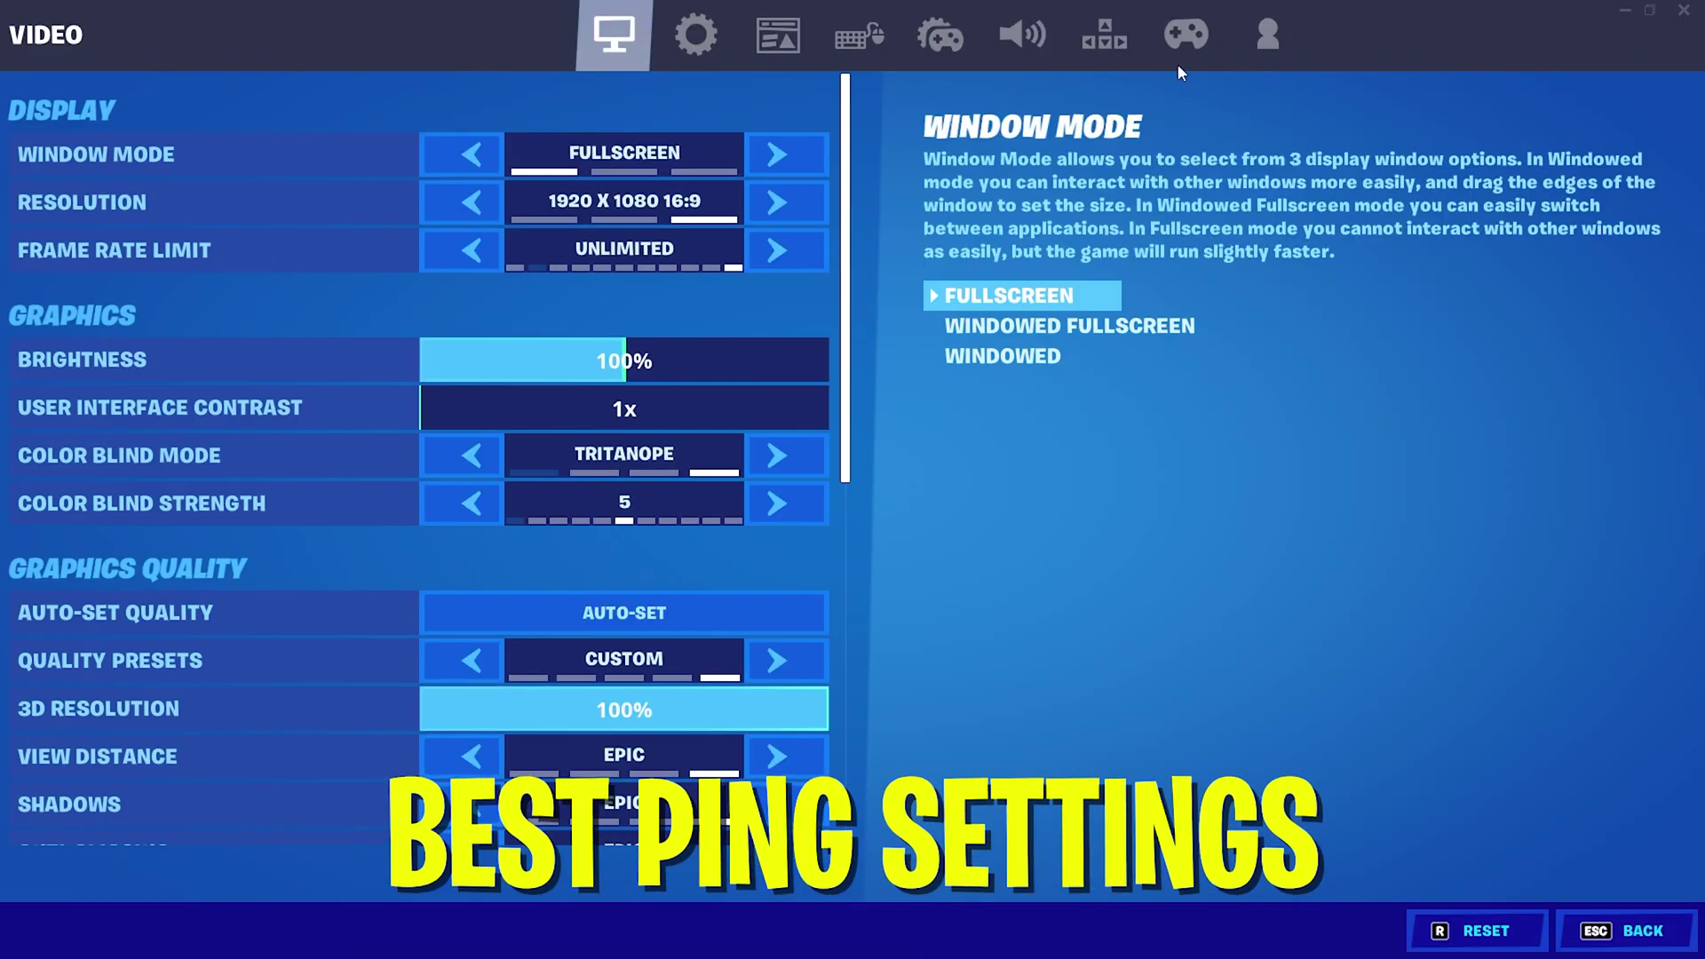
{"action": "left_click", "coordinate": [694, 35]}
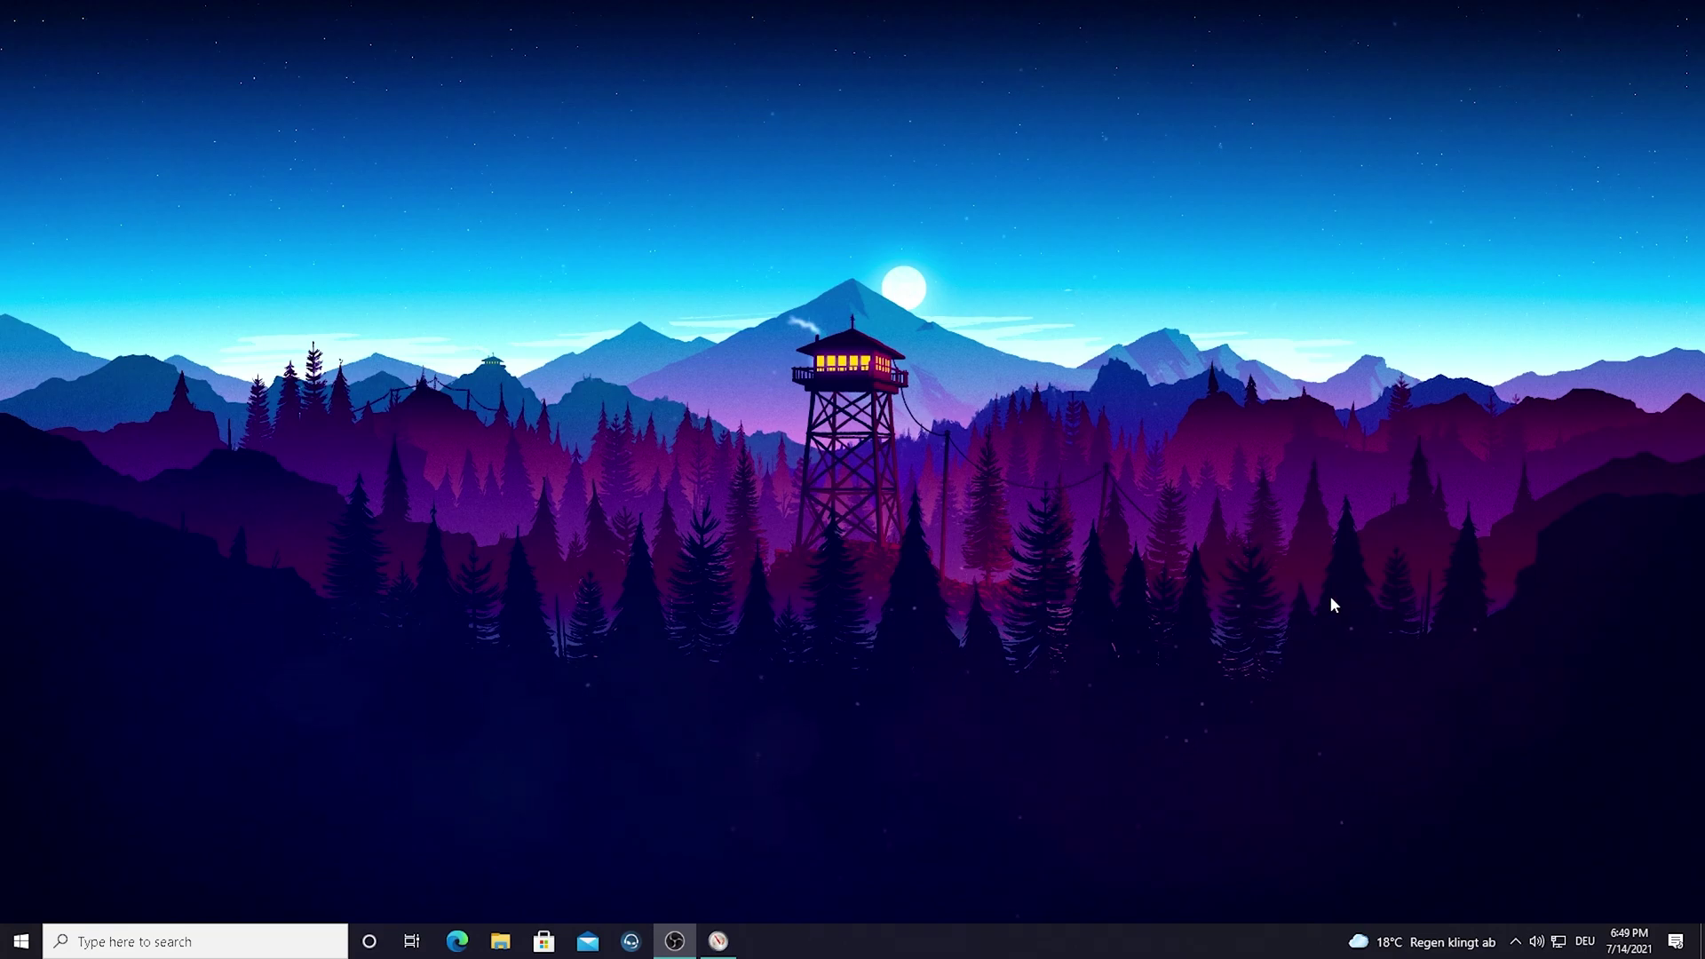
Open Resource Monitor from Windows and show the processes' network activity
{"action": "left_click", "coordinate": [134, 940]}
{"action": "type", "text": "recou"}
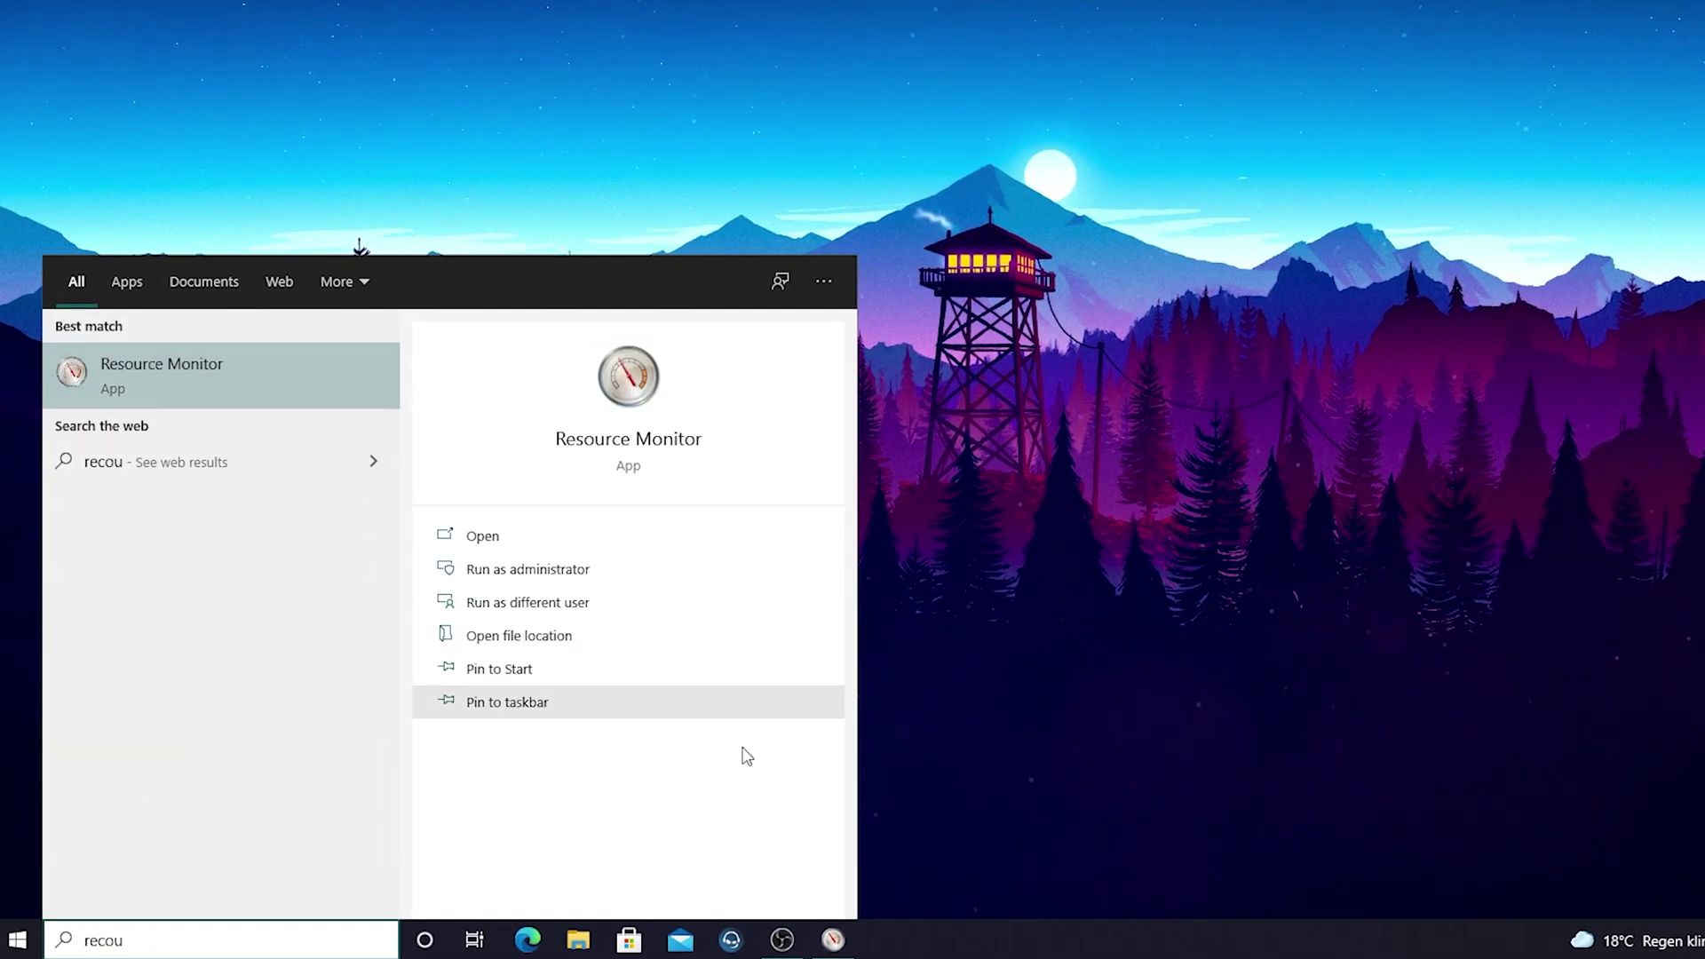
{"action": "left_click", "coordinate": [482, 536]}
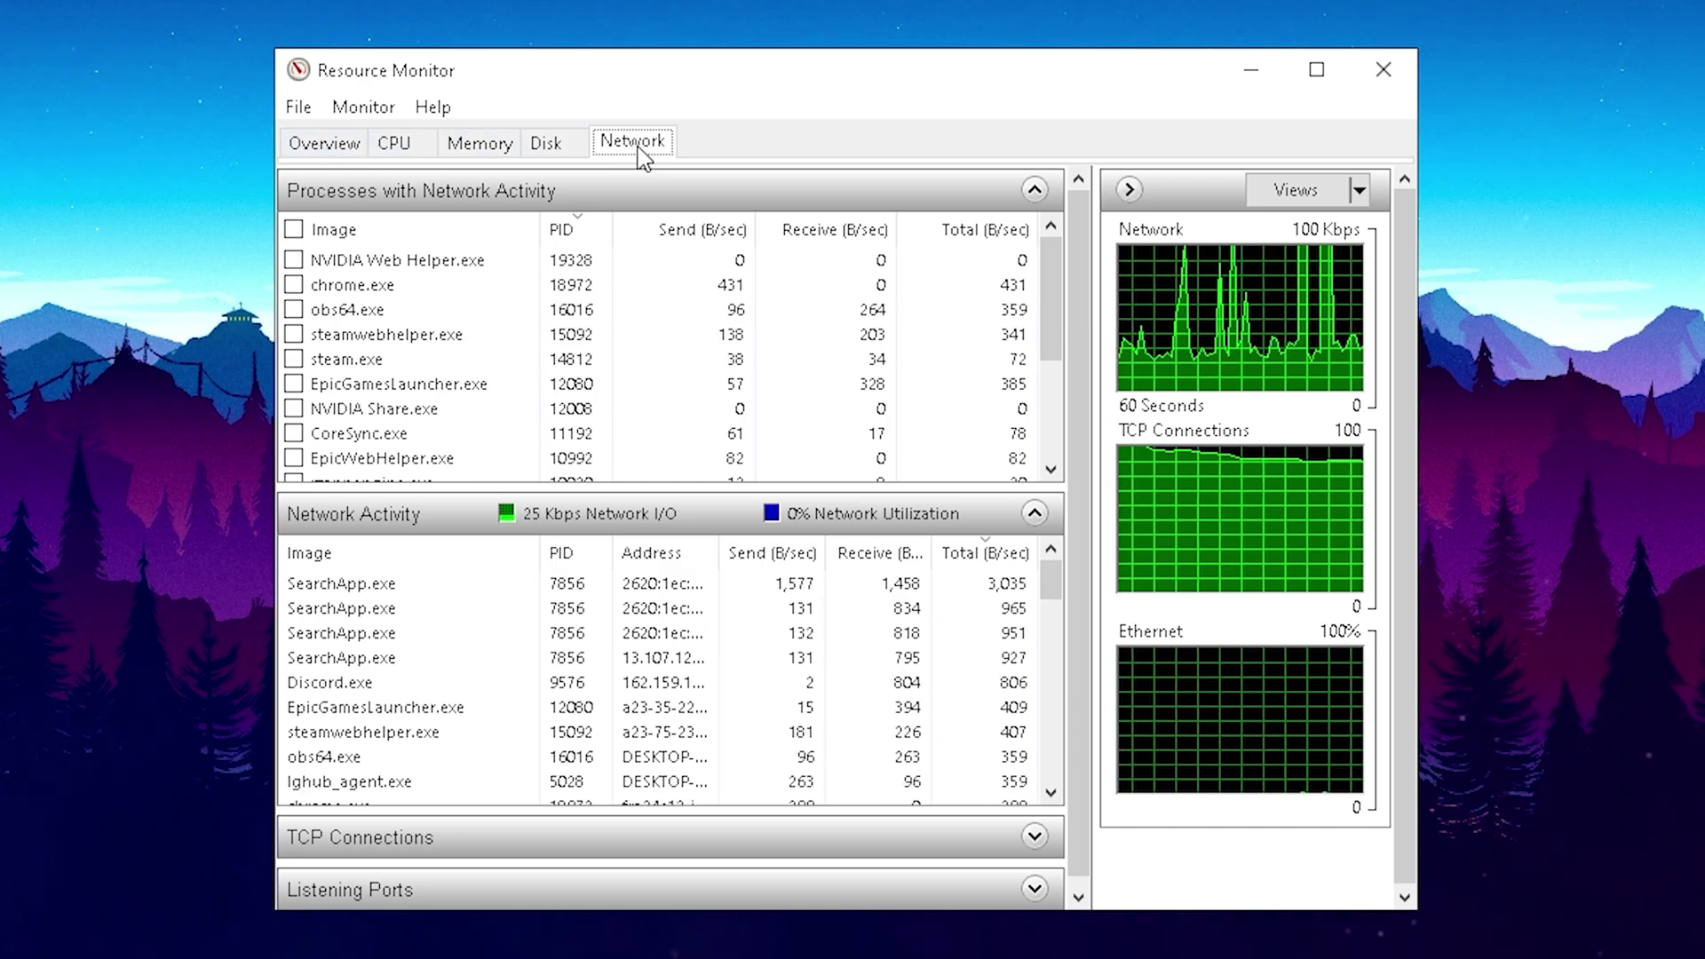
End the lghub_agent.exe process with PID 5028 among the processes with network activity
{"action": "scroll", "coordinate": [1046, 322], "scroll_direction": "down", "scroll_amount": 2}
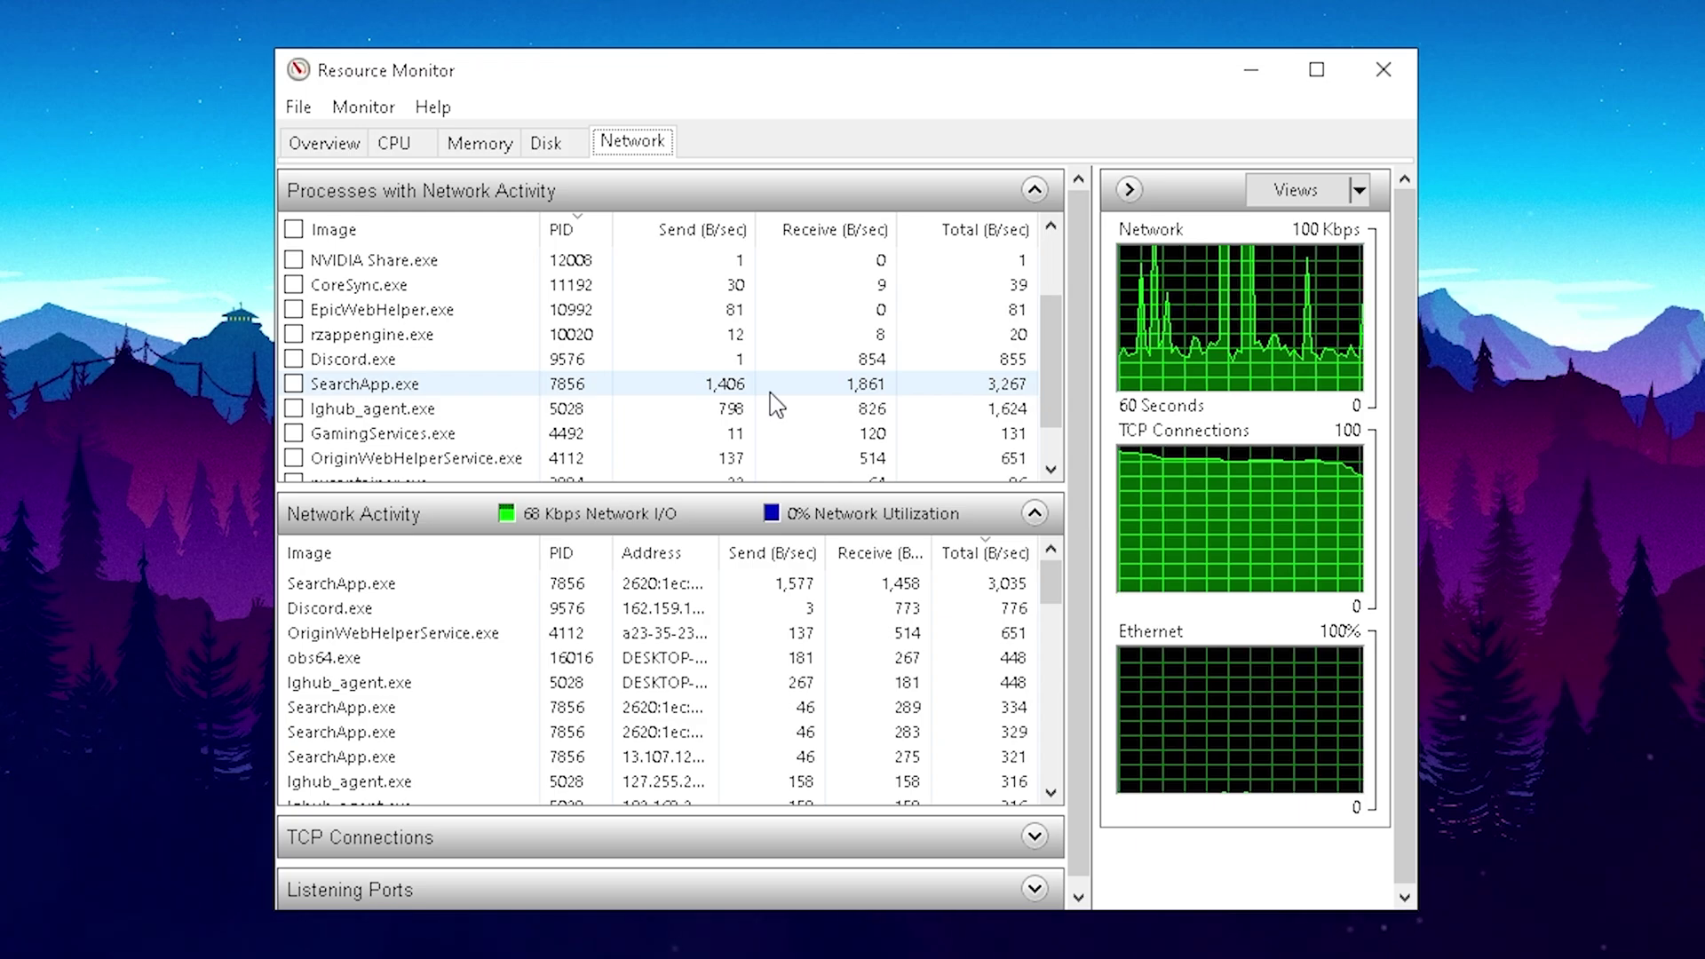
{"action": "mouse_move", "coordinate": [1049, 376]}
{"action": "left_mouse_down"}
{"action": "mouse_move", "coordinate": [1051, 413]}
{"action": "mouse_move", "coordinate": [1045, 382]}
{"action": "left_mouse_up"}
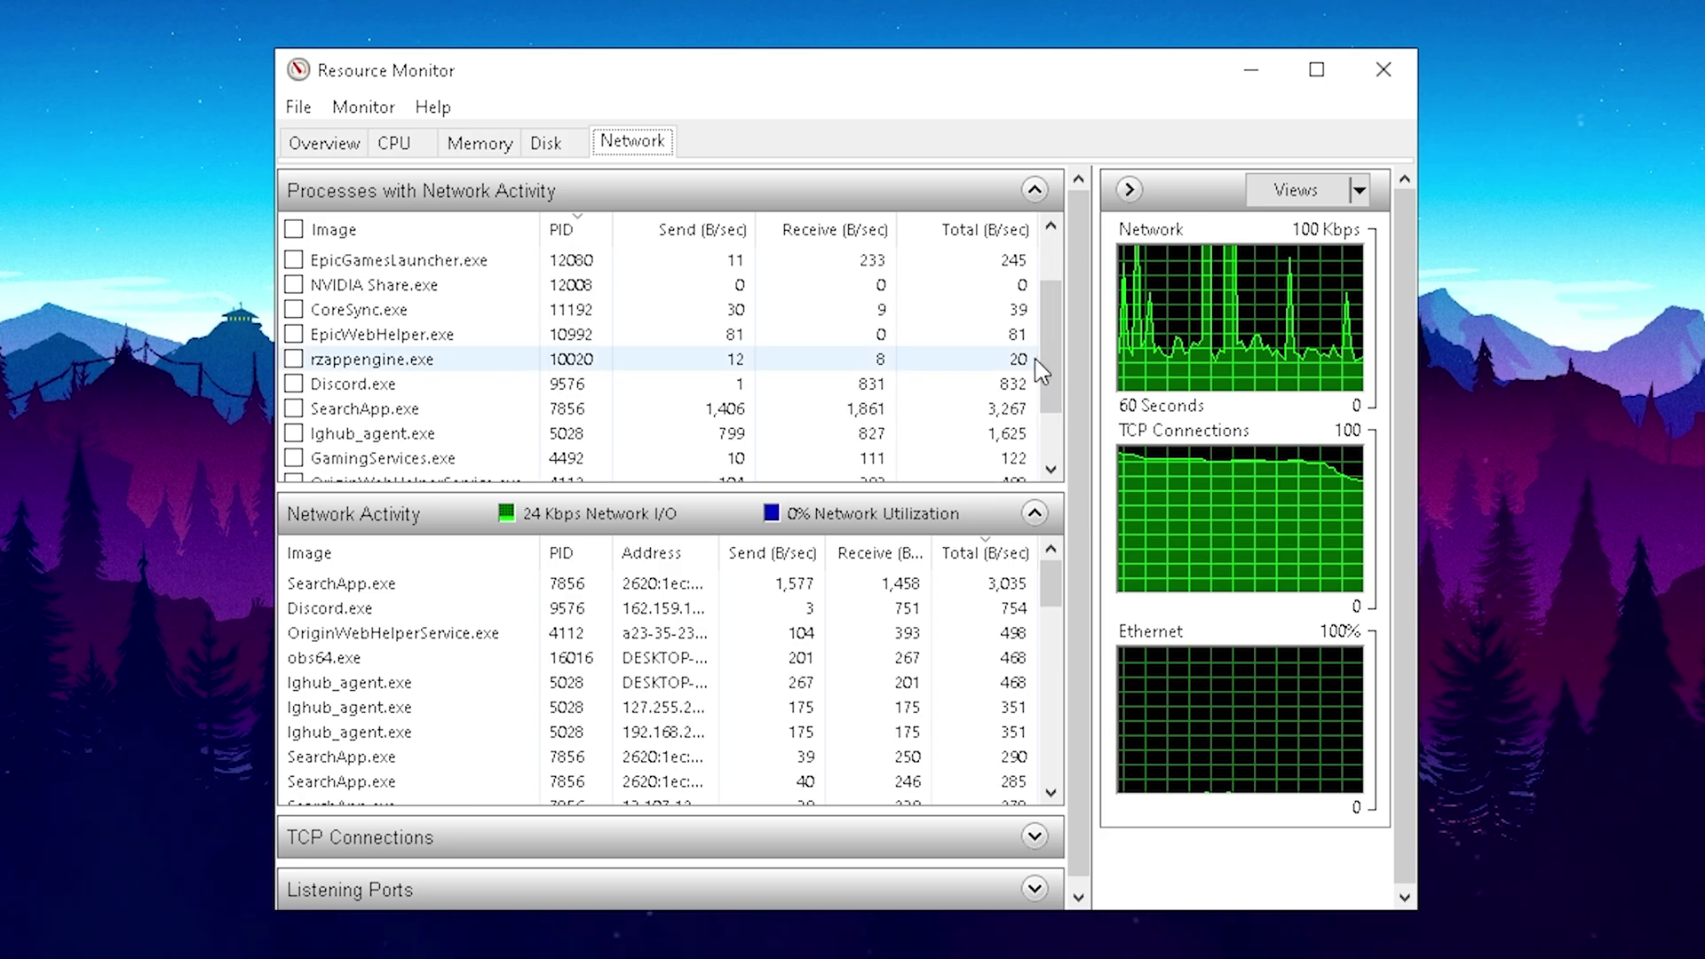
{"action": "mouse_move", "coordinate": [1046, 586]}
{"action": "left_mouse_down"}
{"action": "mouse_move", "coordinate": [1037, 715]}
{"action": "mouse_move", "coordinate": [1046, 593]}
{"action": "left_mouse_up"}
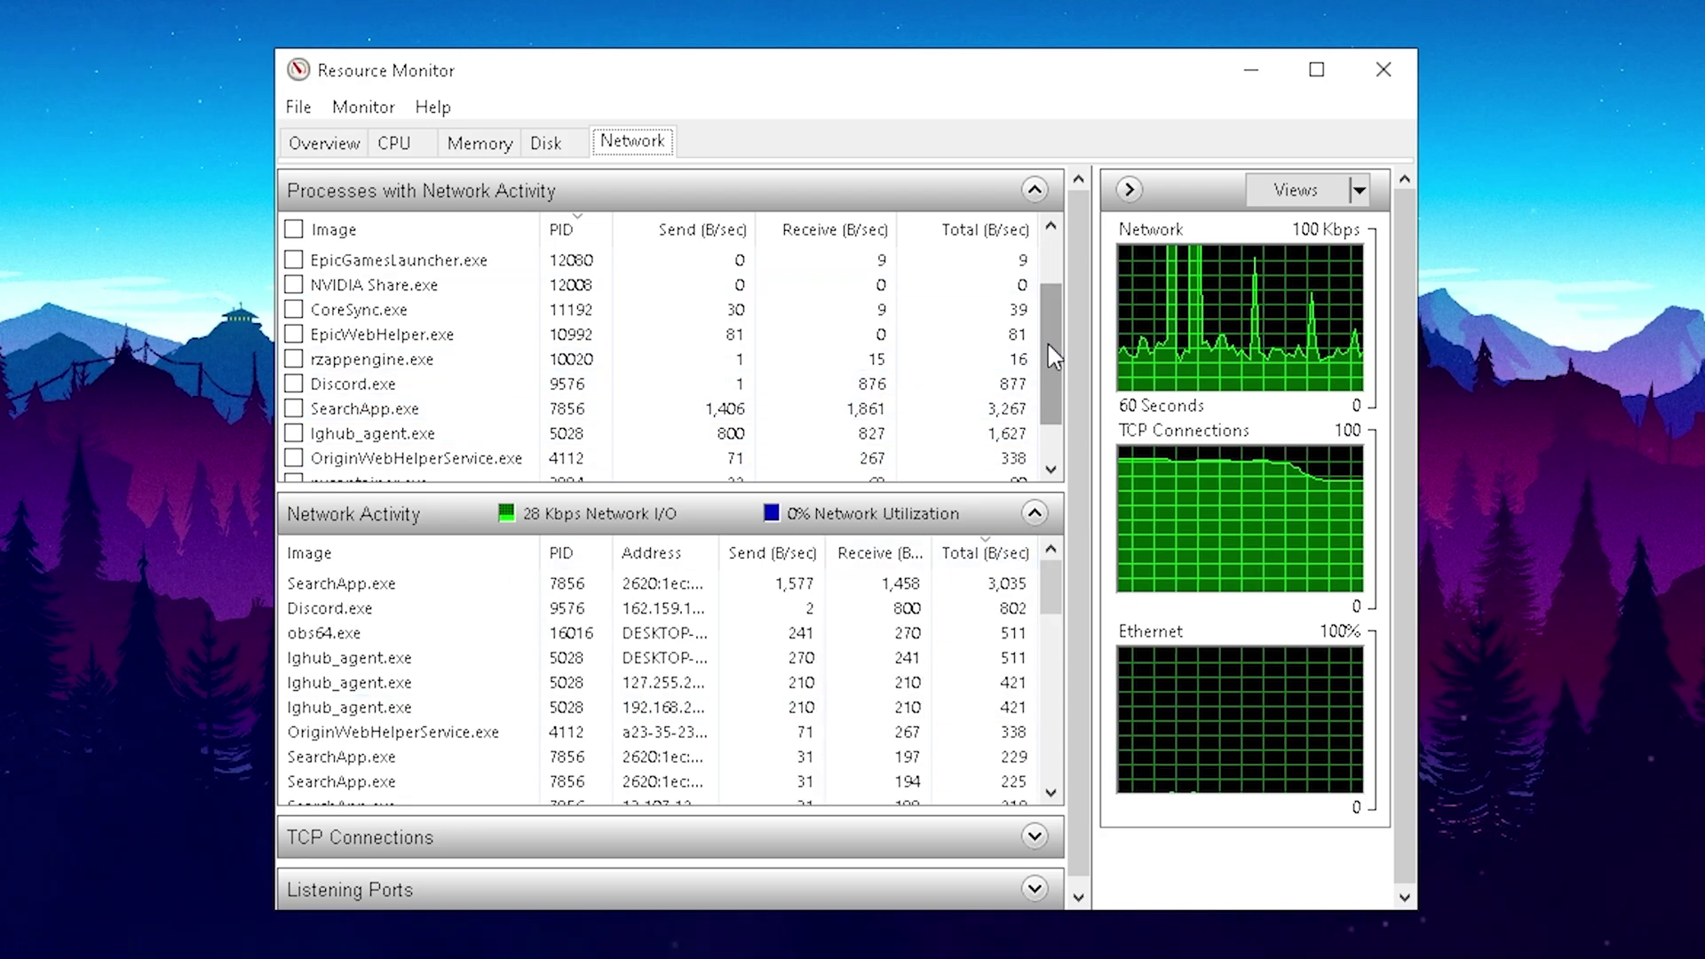
{"action": "left_click_drag", "start_coordinate": [1048, 341], "coordinate": [1049, 408]}
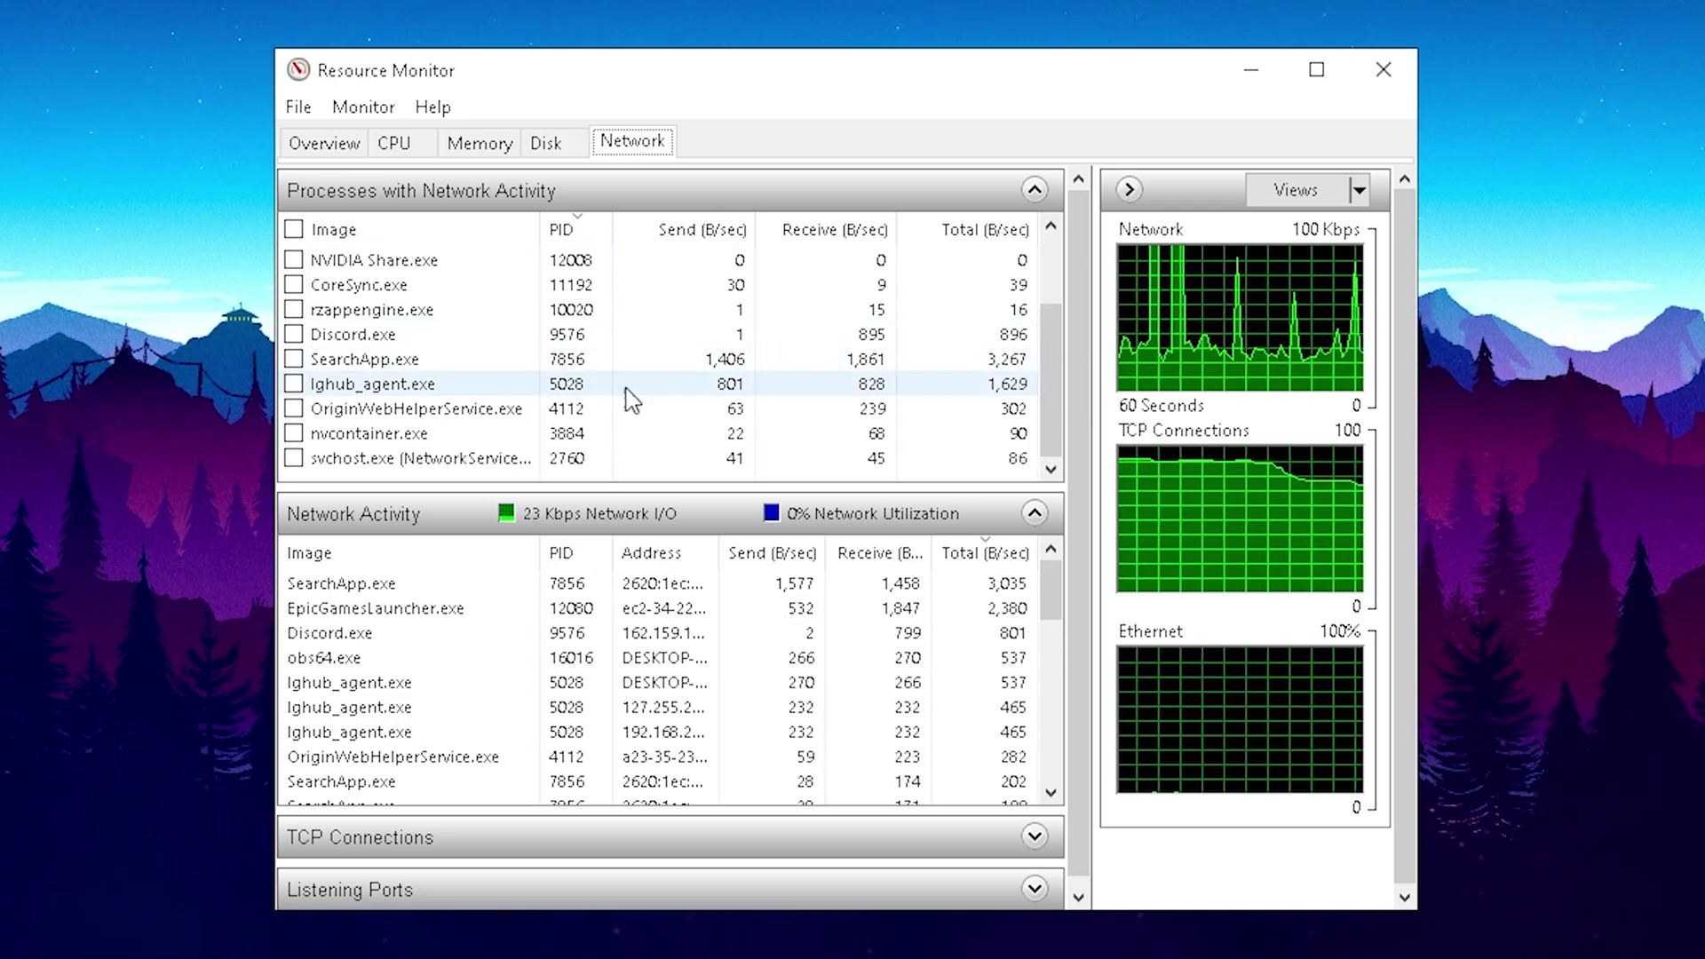
{"action": "right_click", "coordinate": [362, 386]}
{"action": "left_click", "coordinate": [416, 410]}
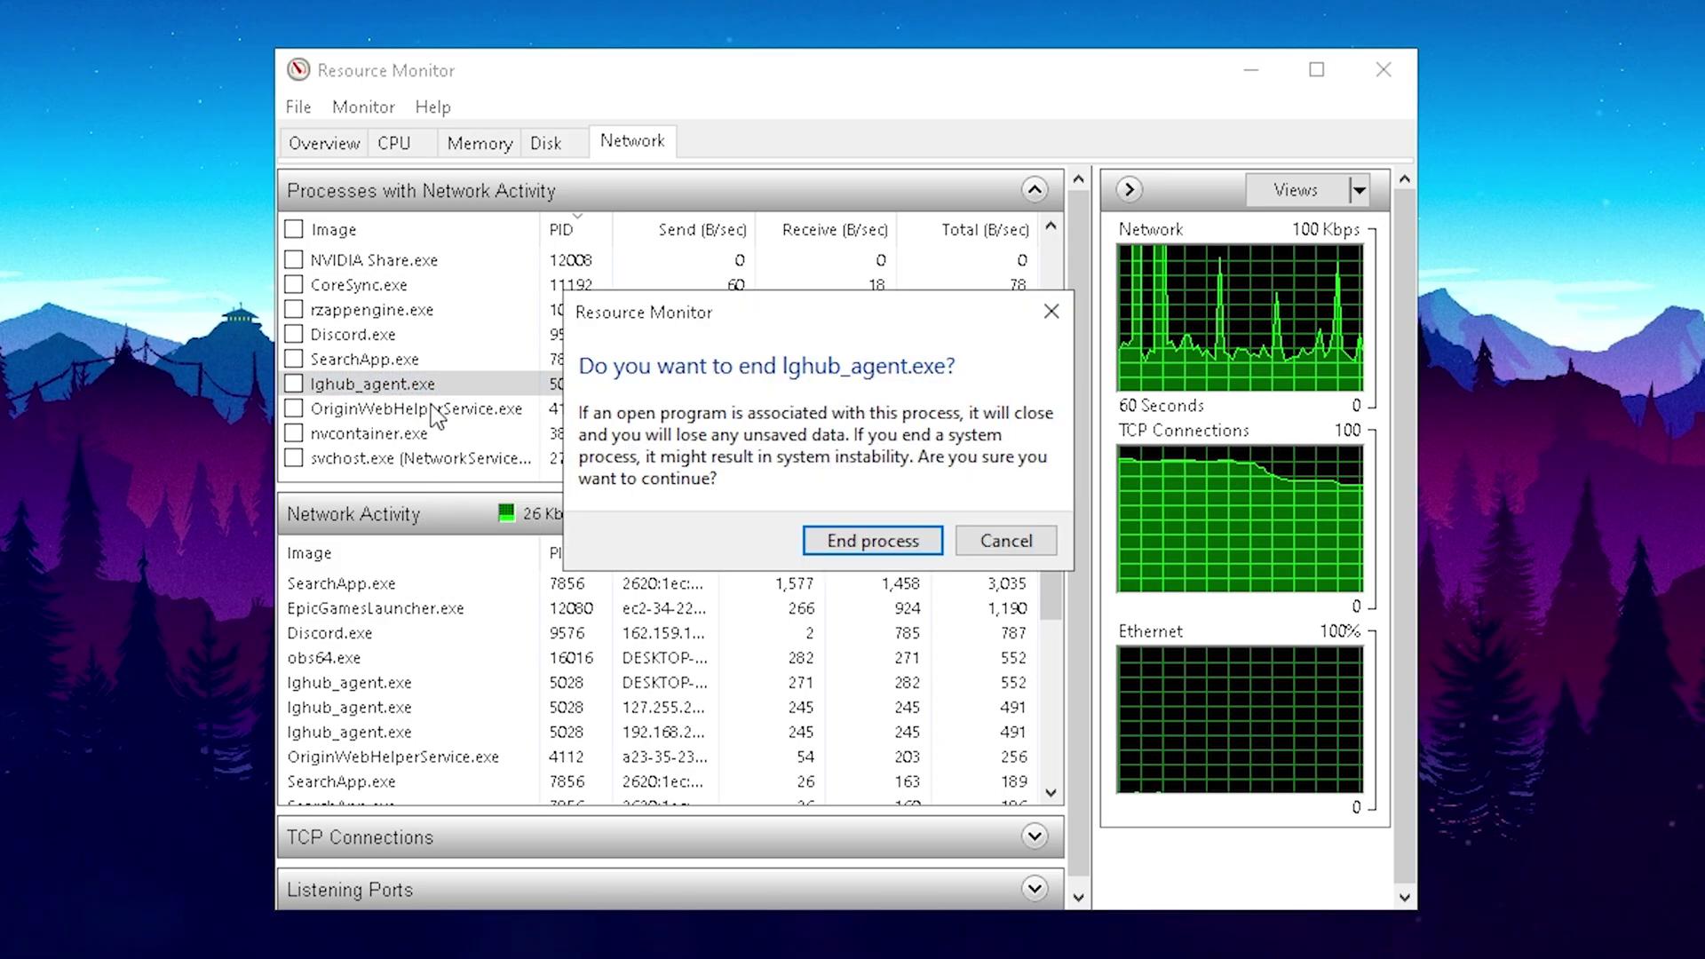
{"action": "left_click", "coordinate": [871, 537]}
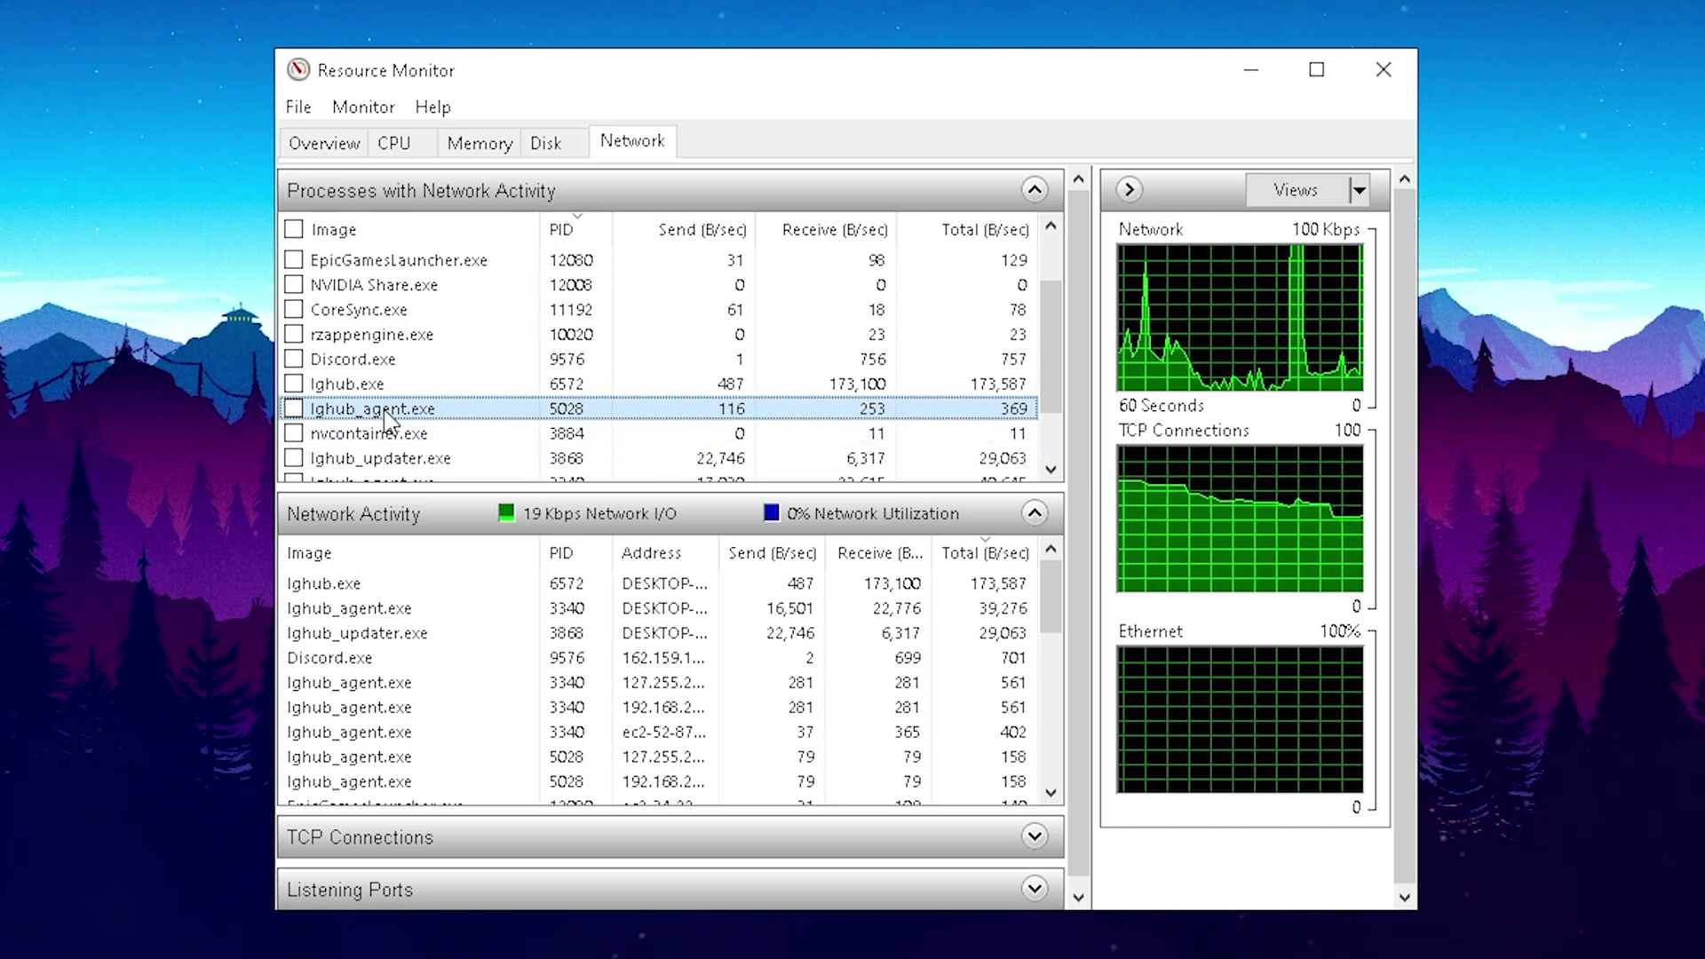
End the lghub_updater.exe process and the remaining lghub_agent.exe process with PID 3340
{"action": "right_click", "coordinate": [376, 383]}
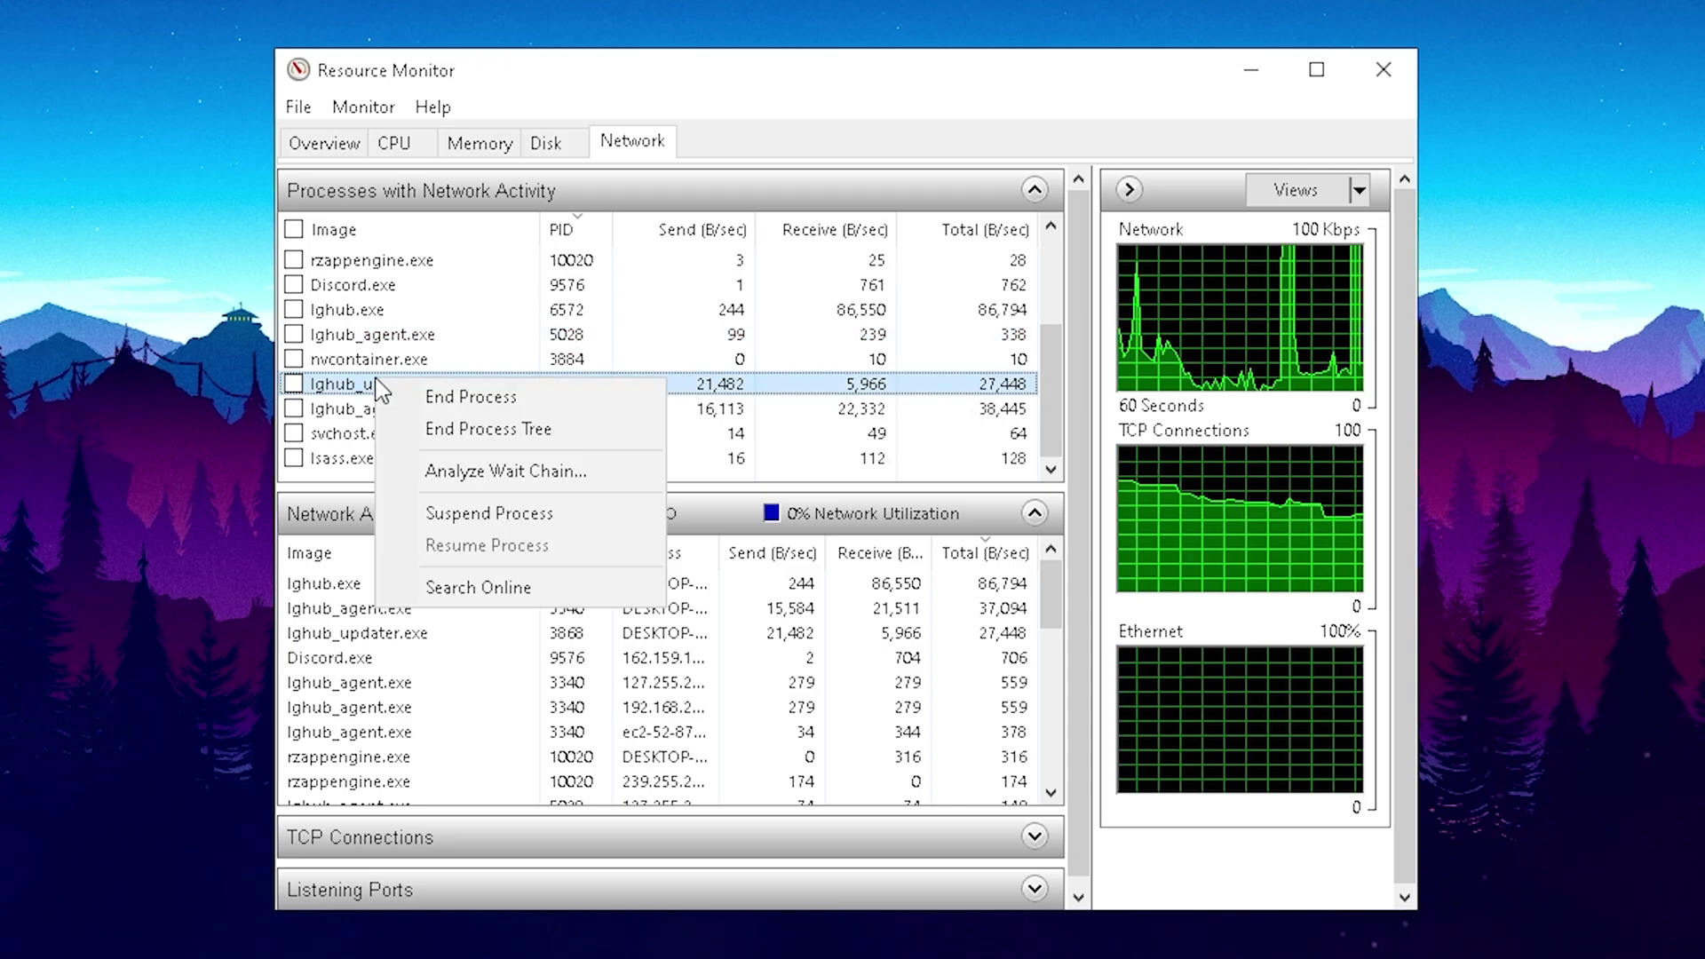
{"action": "left_click", "coordinate": [470, 397]}
{"action": "left_click", "coordinate": [870, 540]}
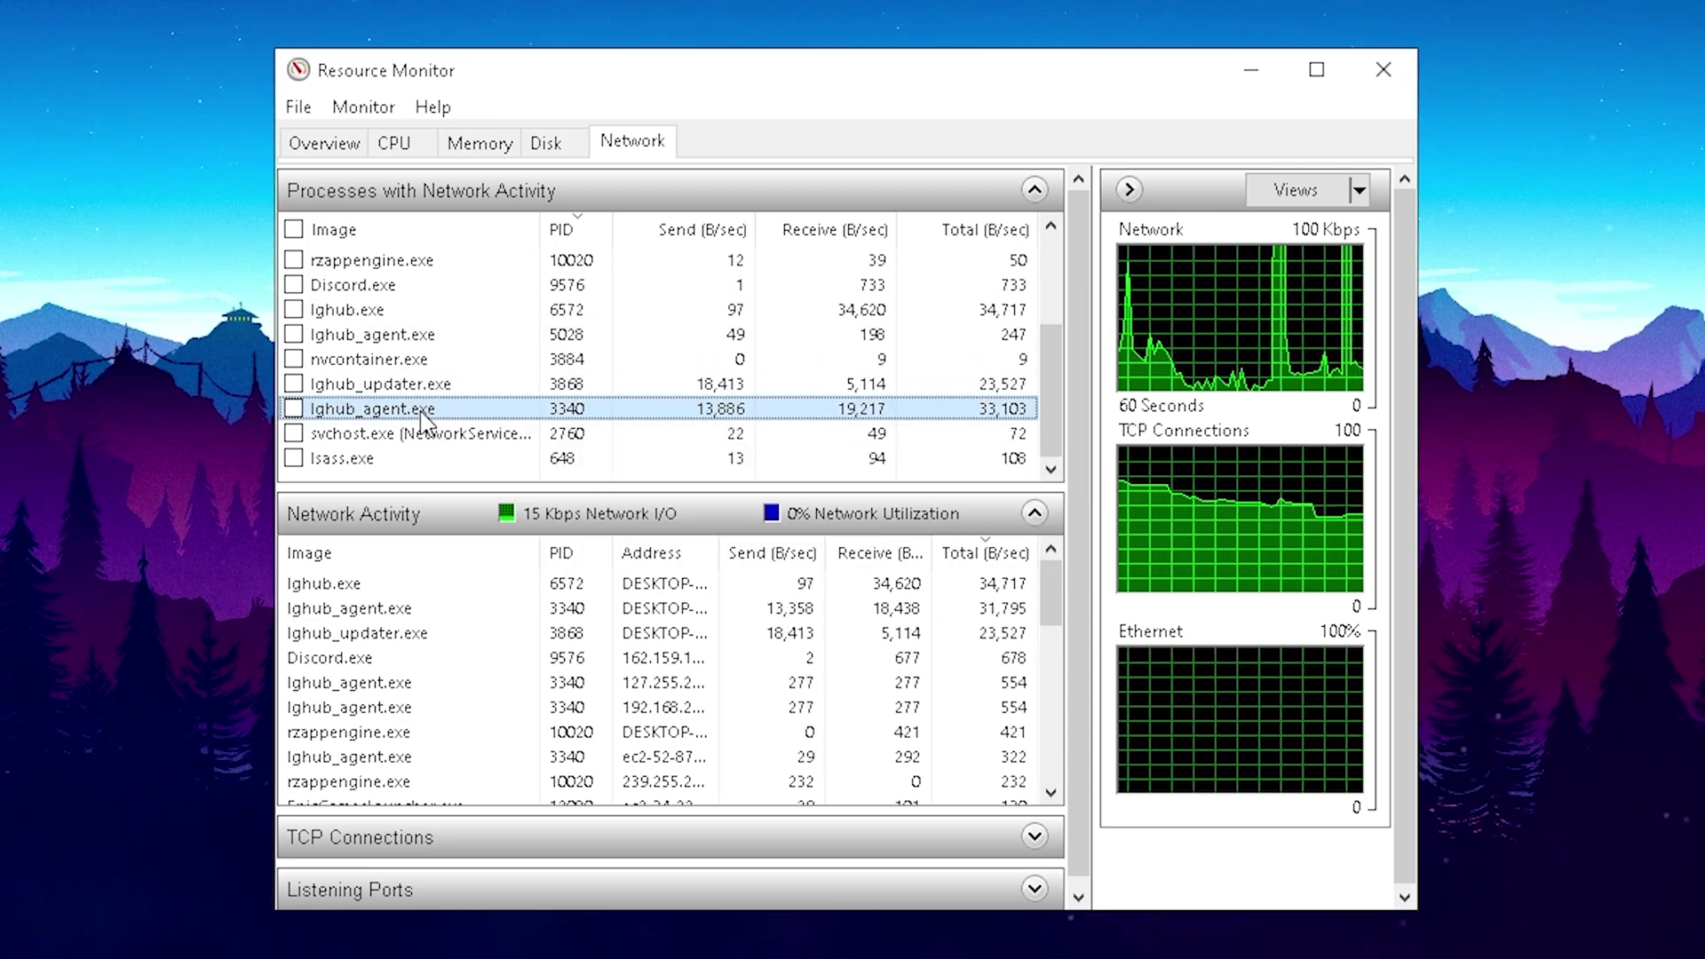
{"action": "right_click", "coordinate": [425, 412]}
{"action": "left_click", "coordinate": [500, 435]}
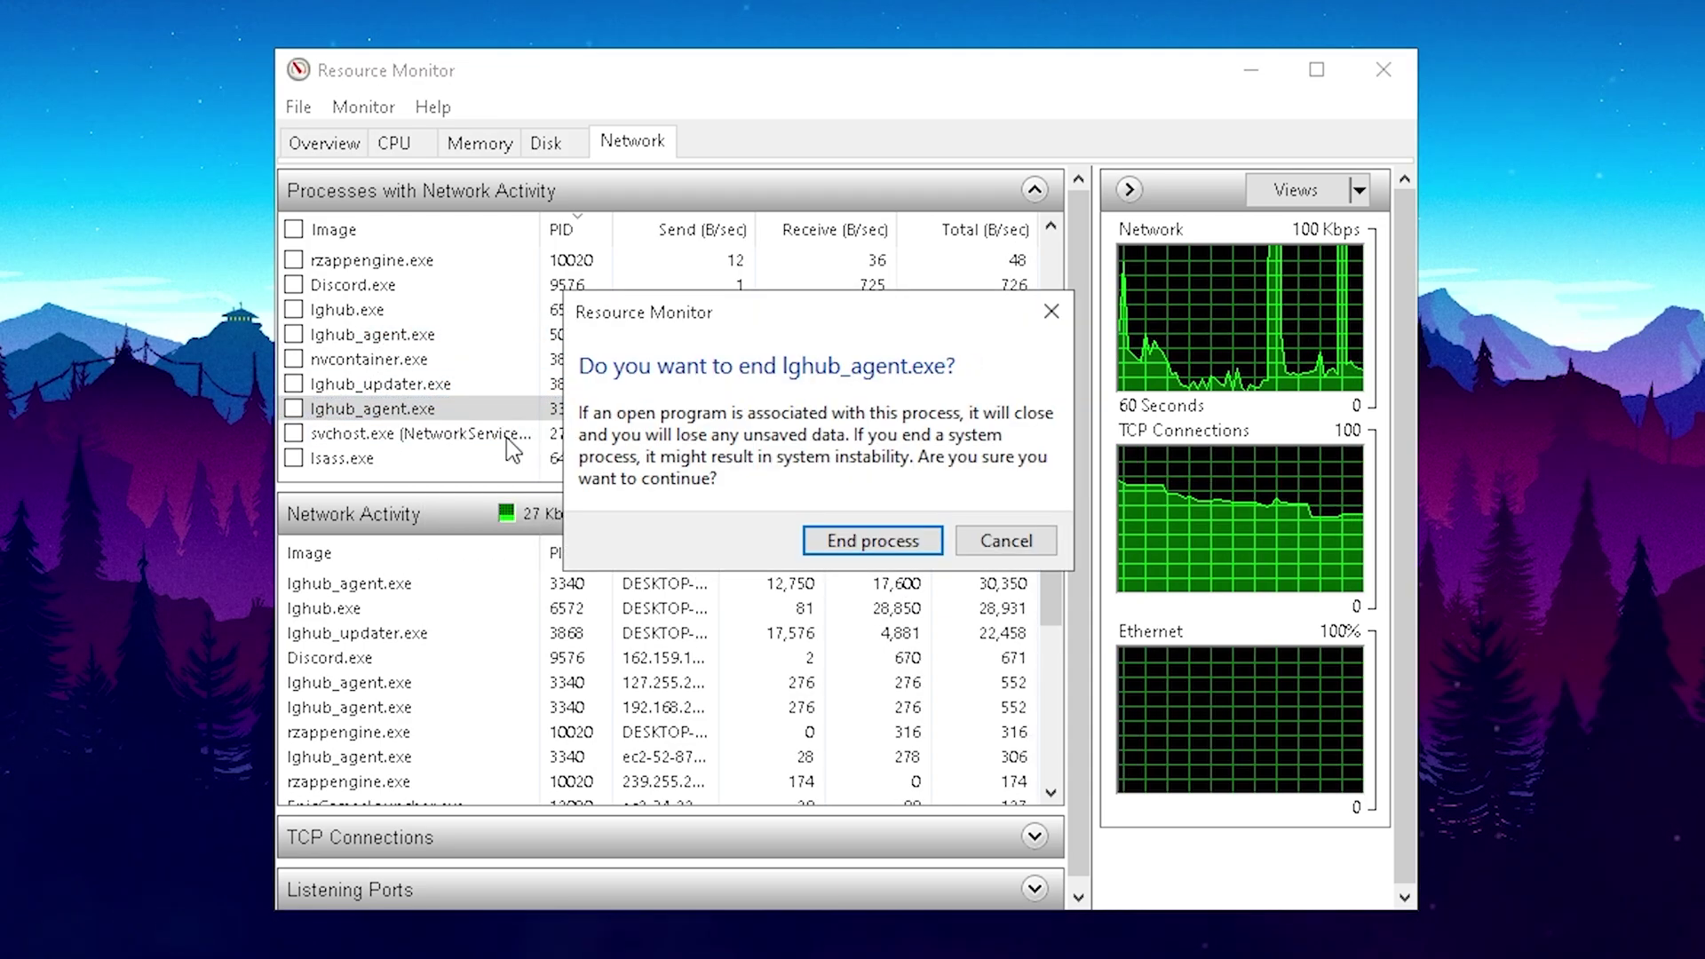
{"action": "left_click", "coordinate": [884, 542]}
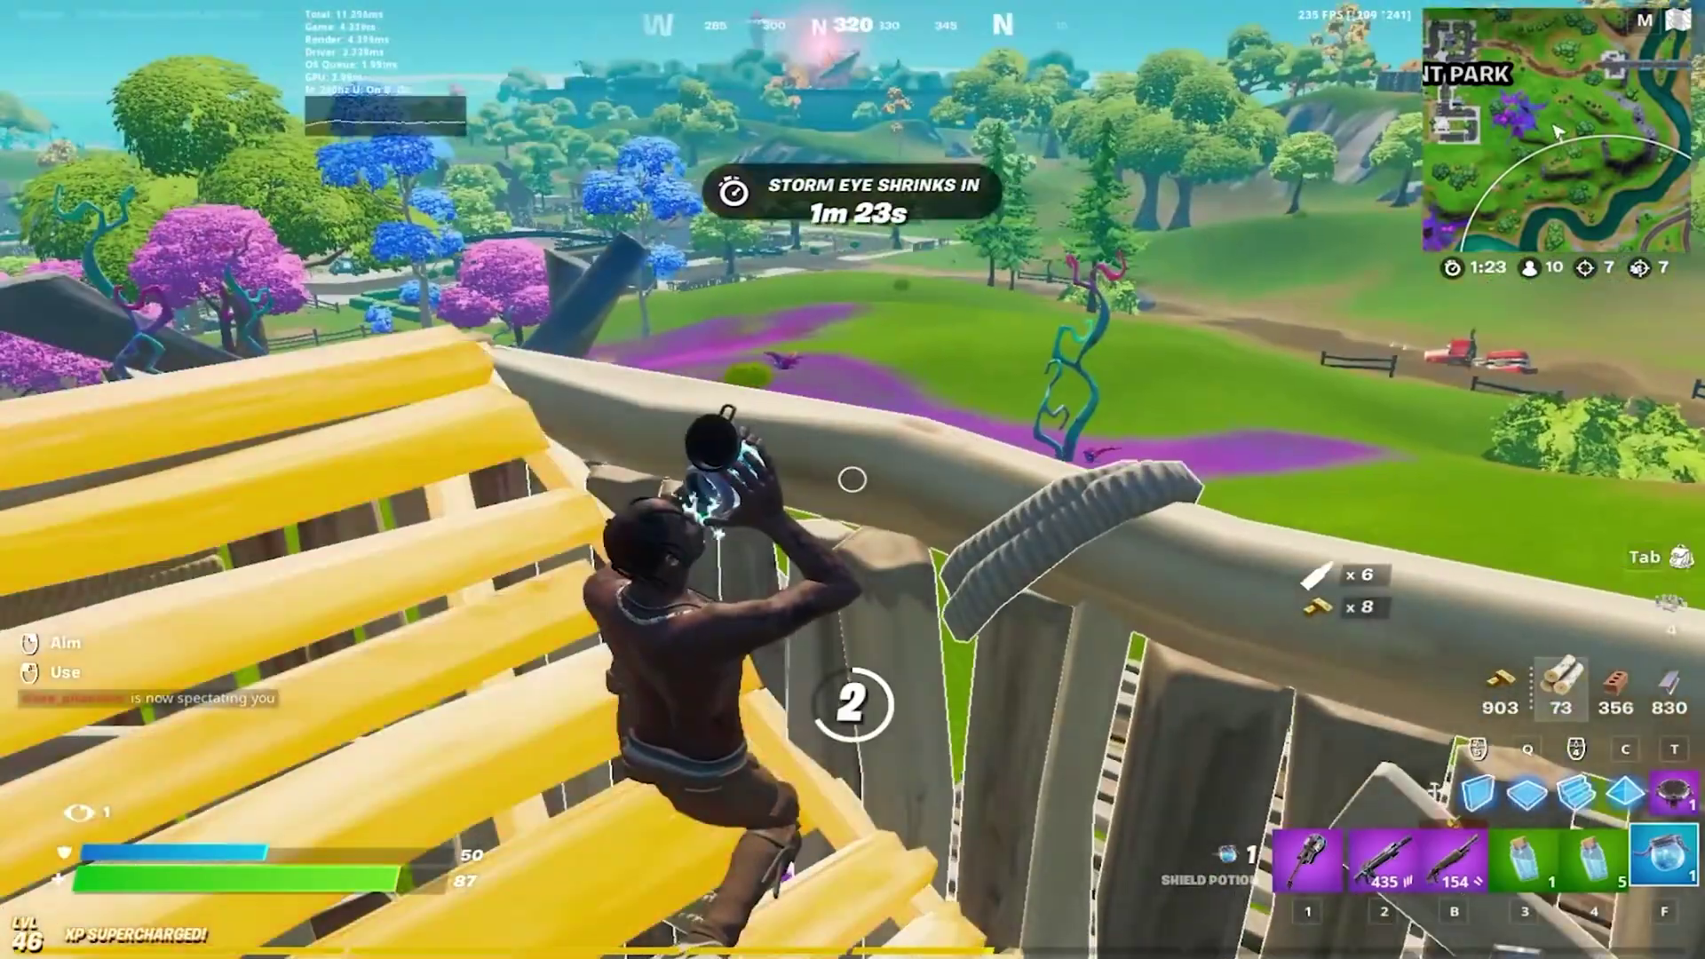
{"action": "key", "text": "w"}
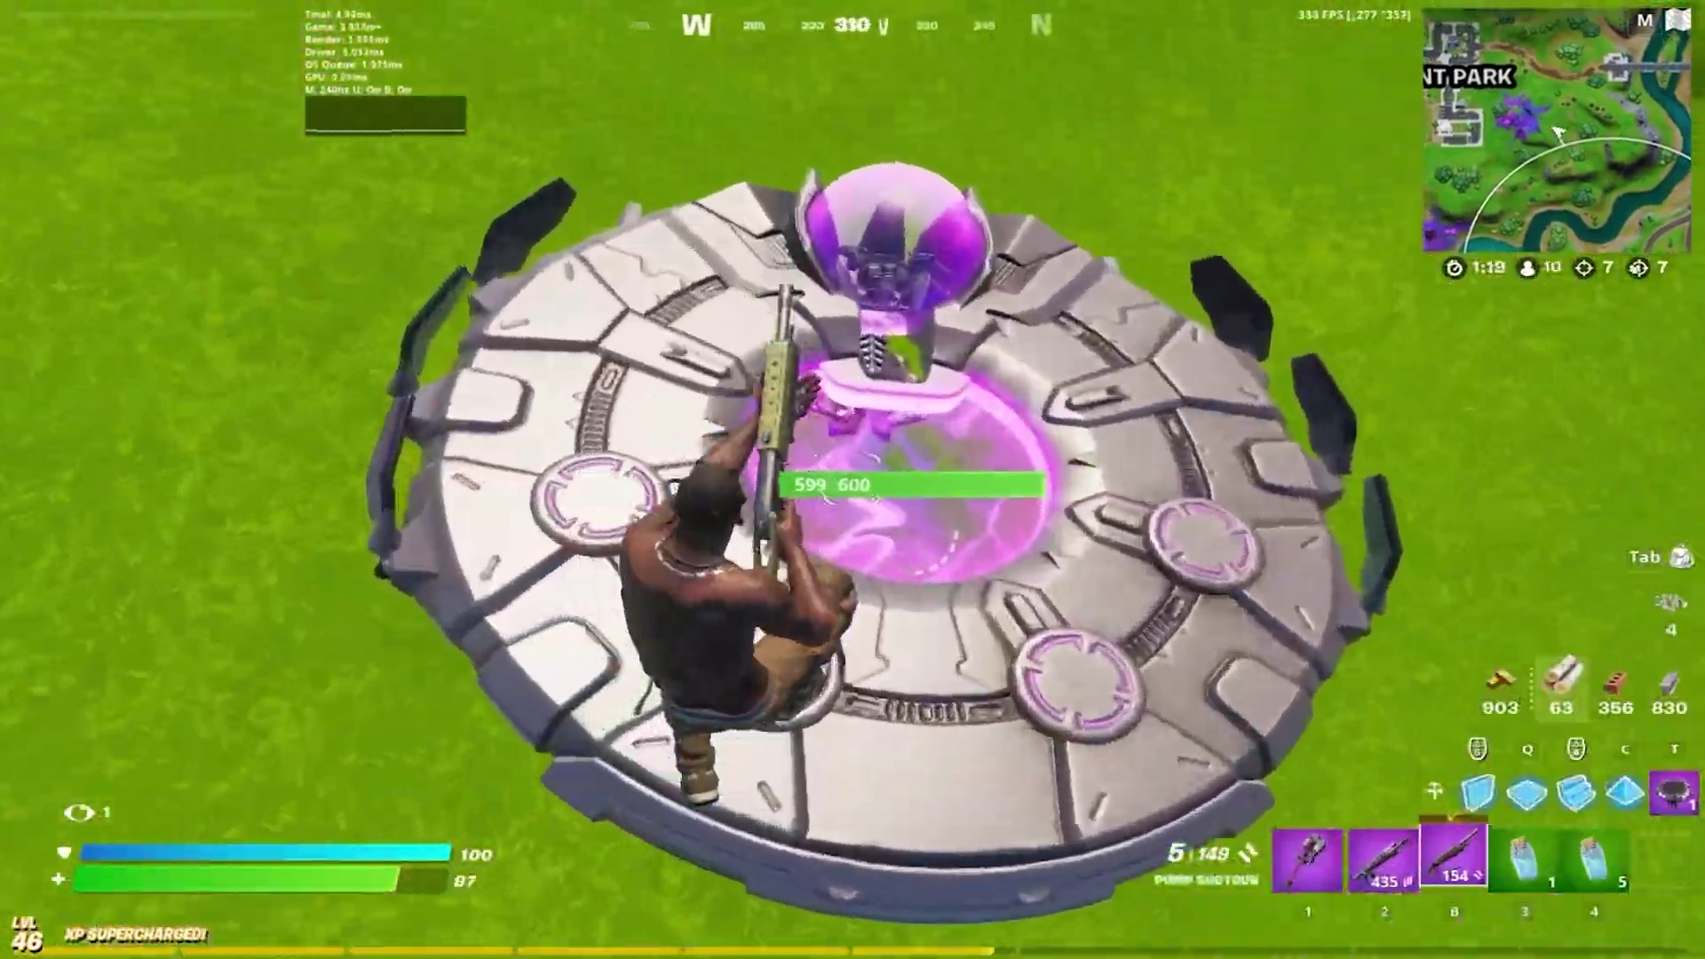
{"action": "key", "text": "e"}
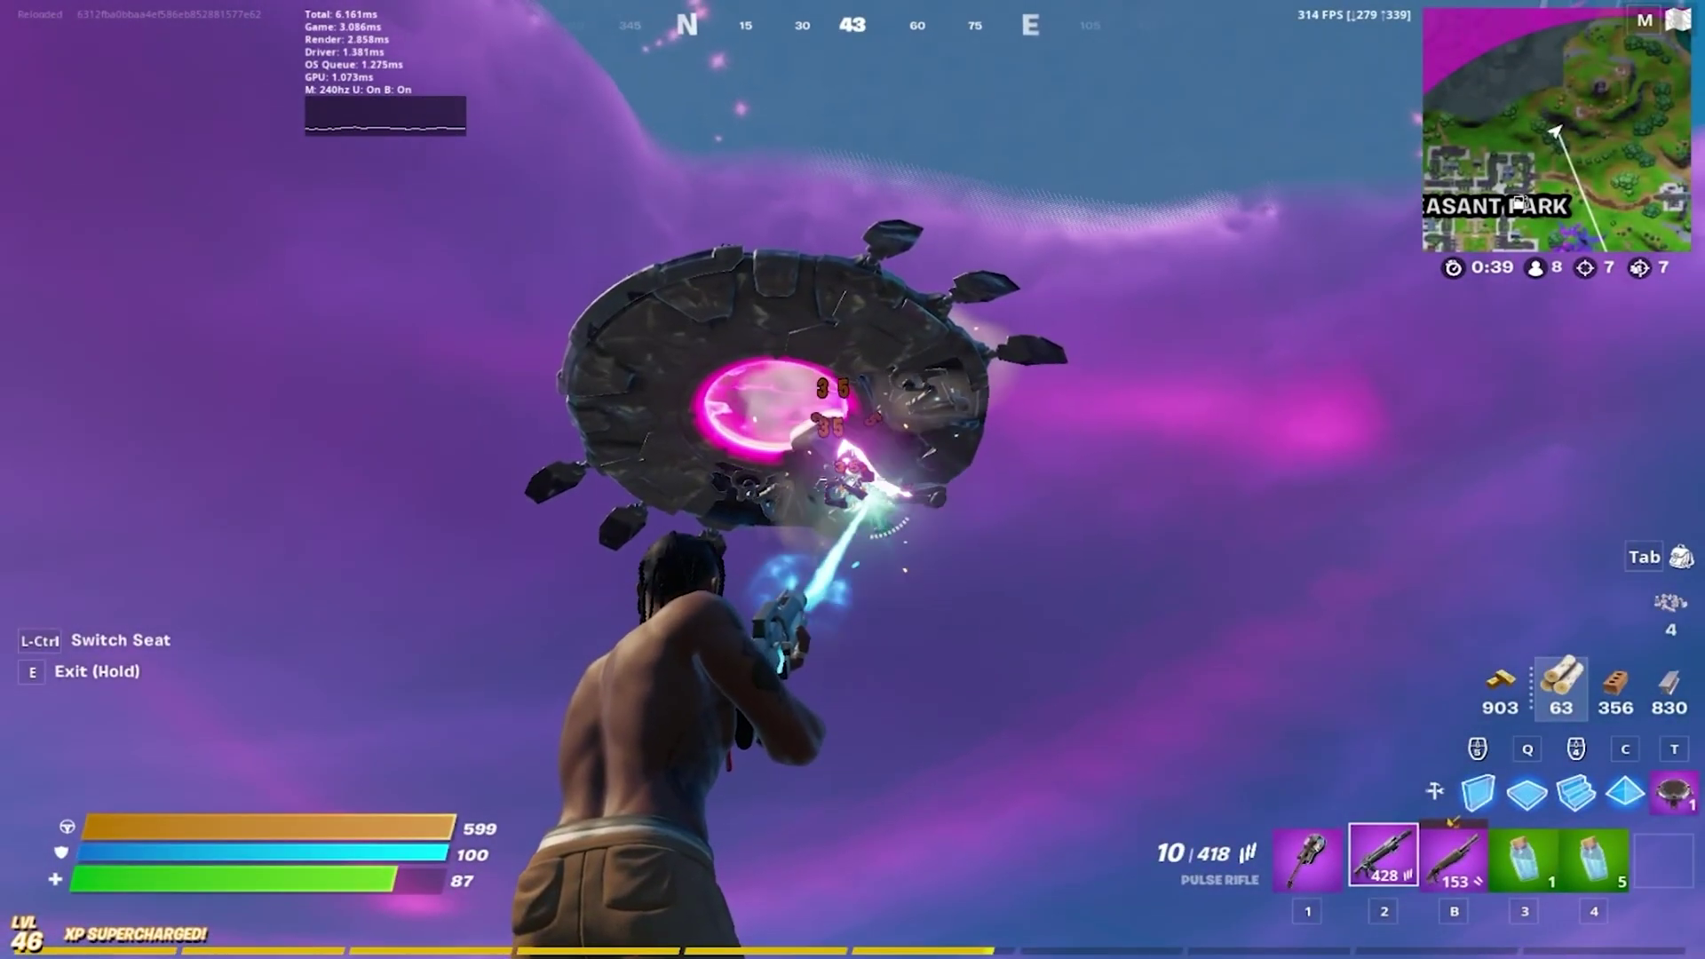
{"action": "left_click", "coordinate": [853, 480]}
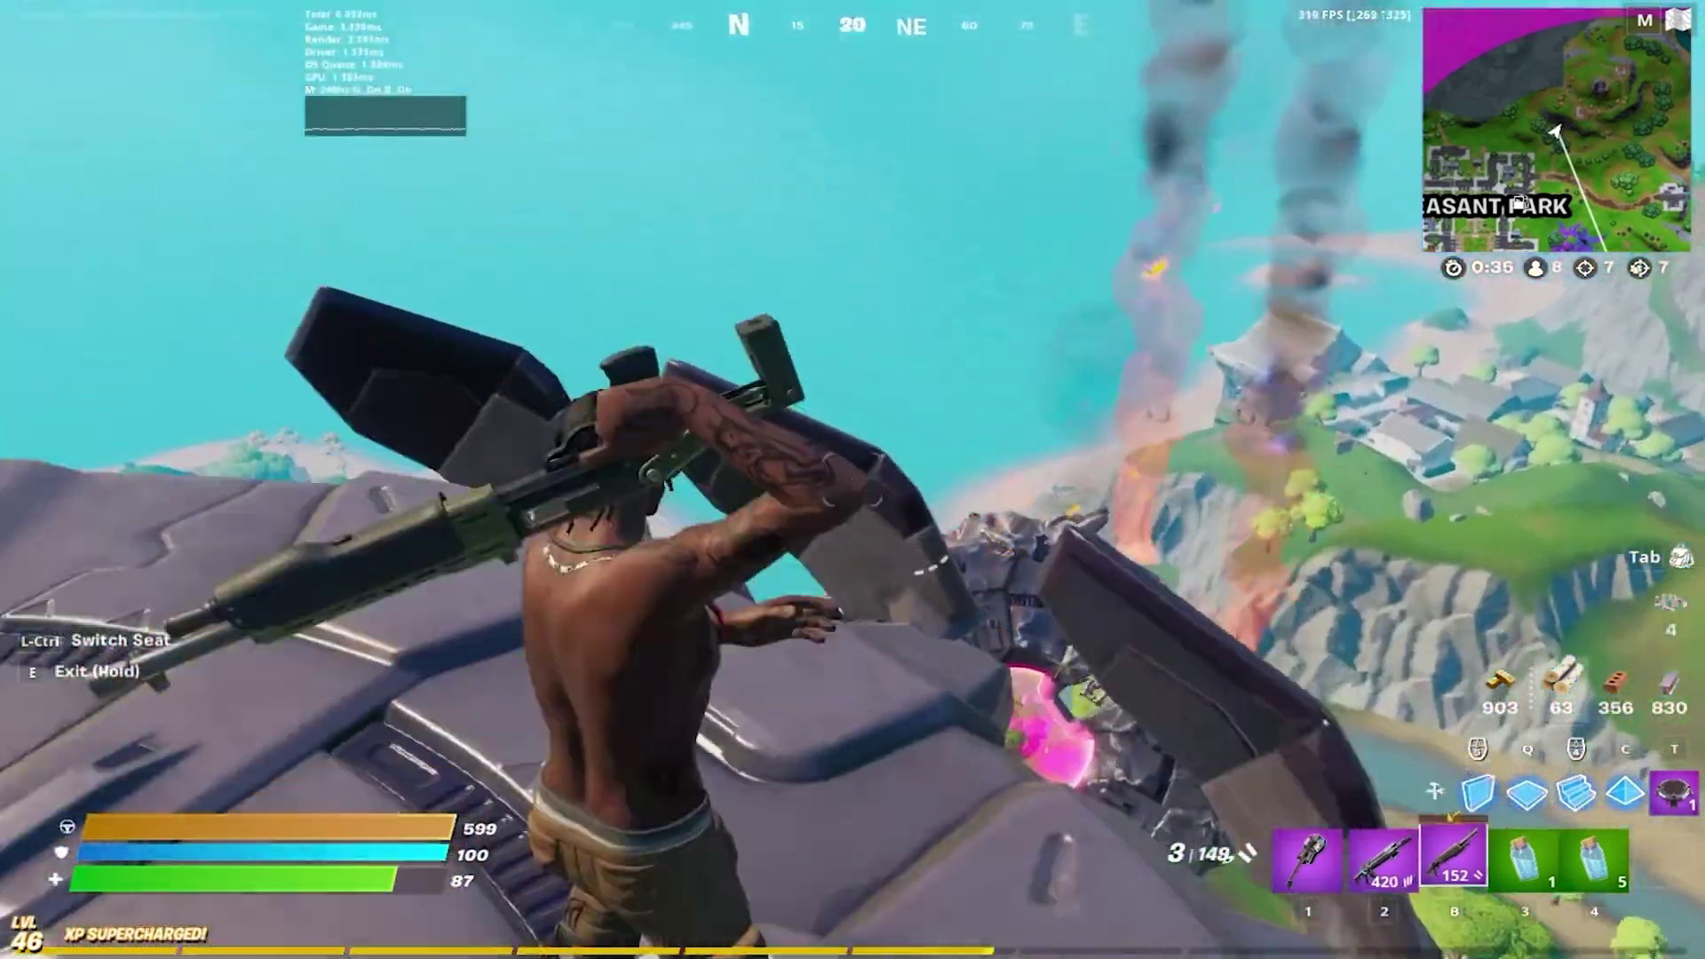
{"action": "left_click", "coordinate": [852, 480]}
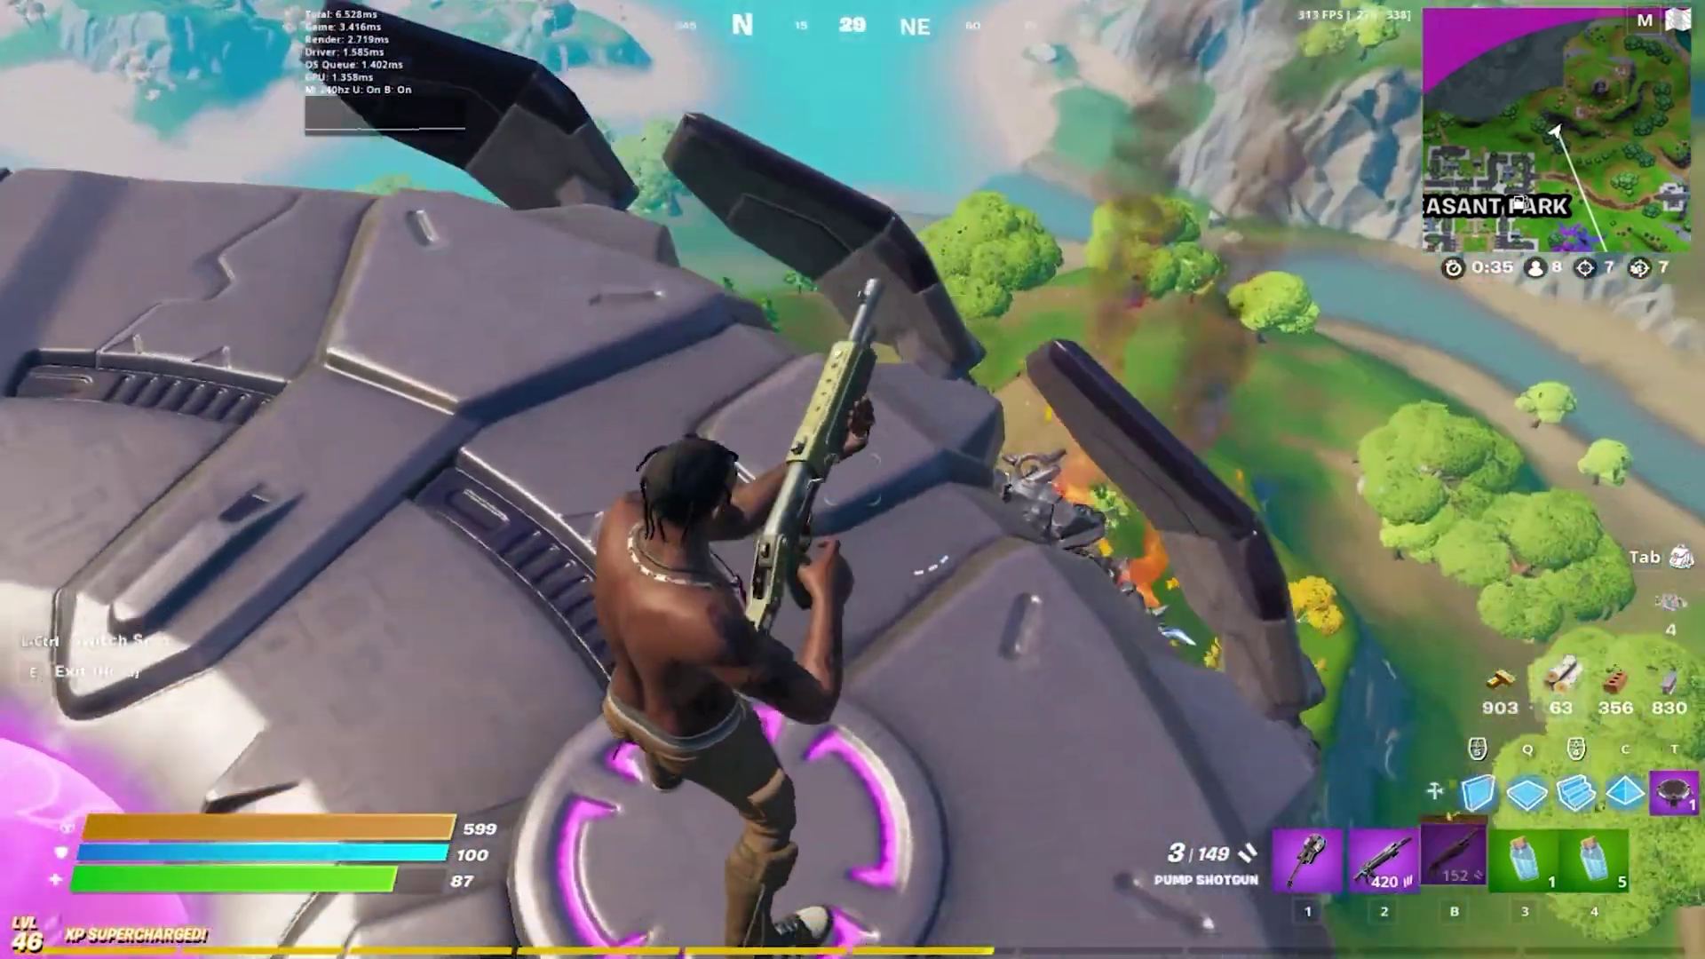
{"action": "key", "text": "r"}
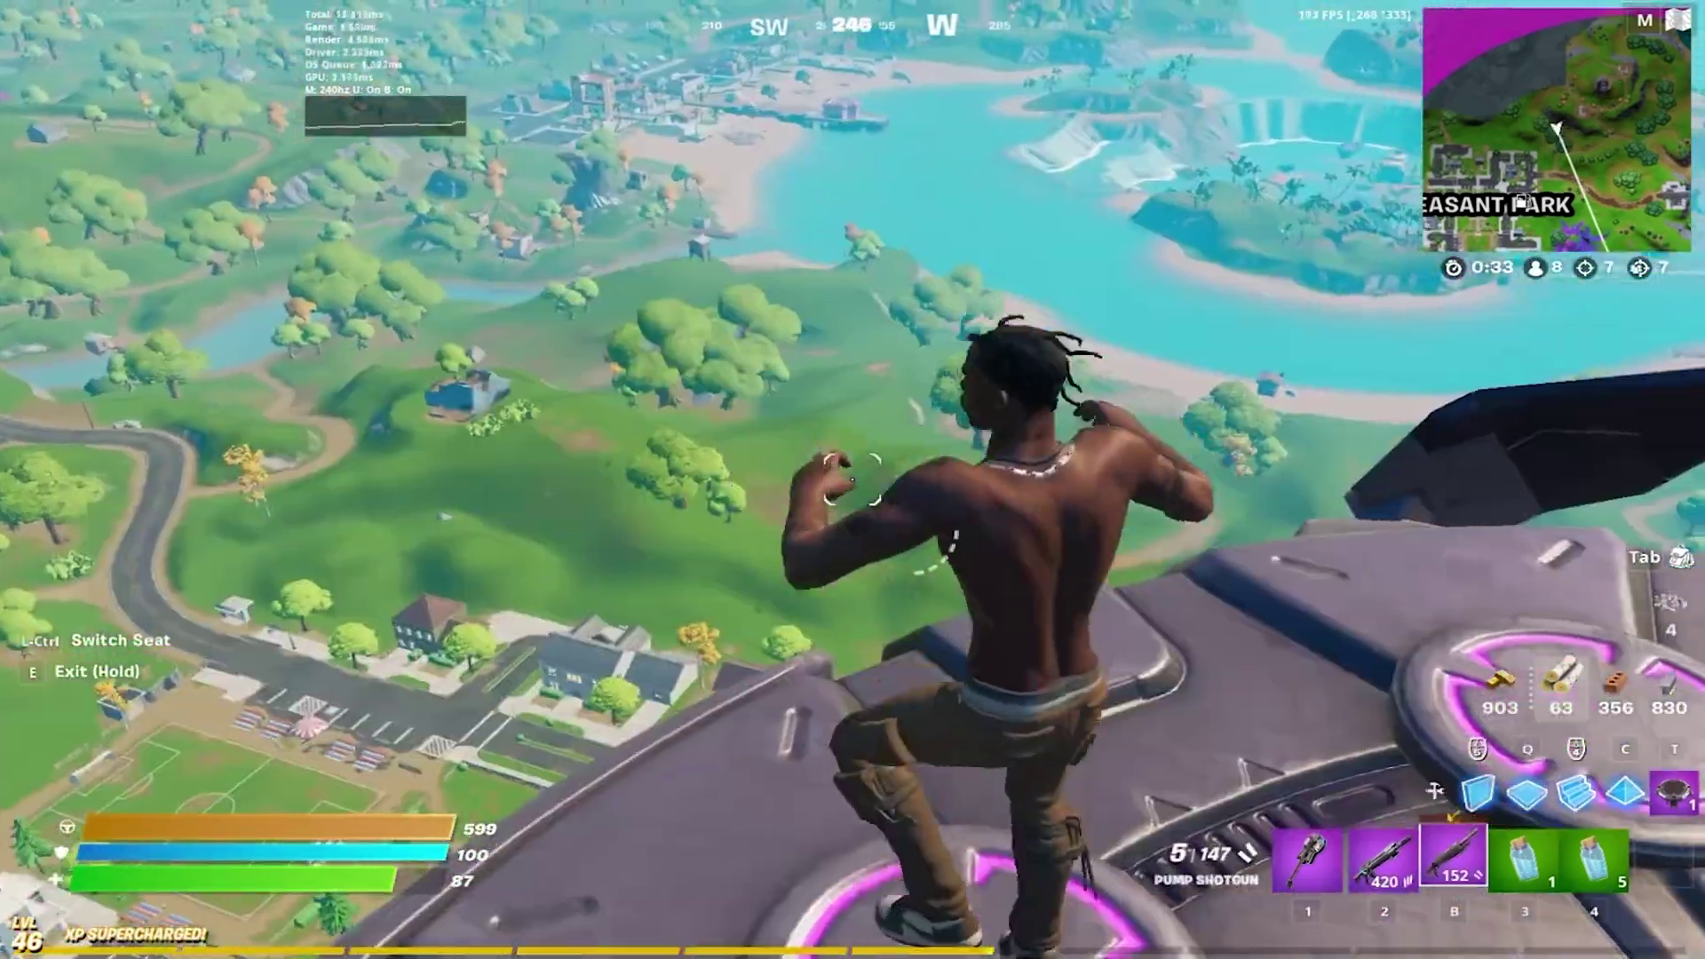
{"action": "key", "text": "ctrl"}
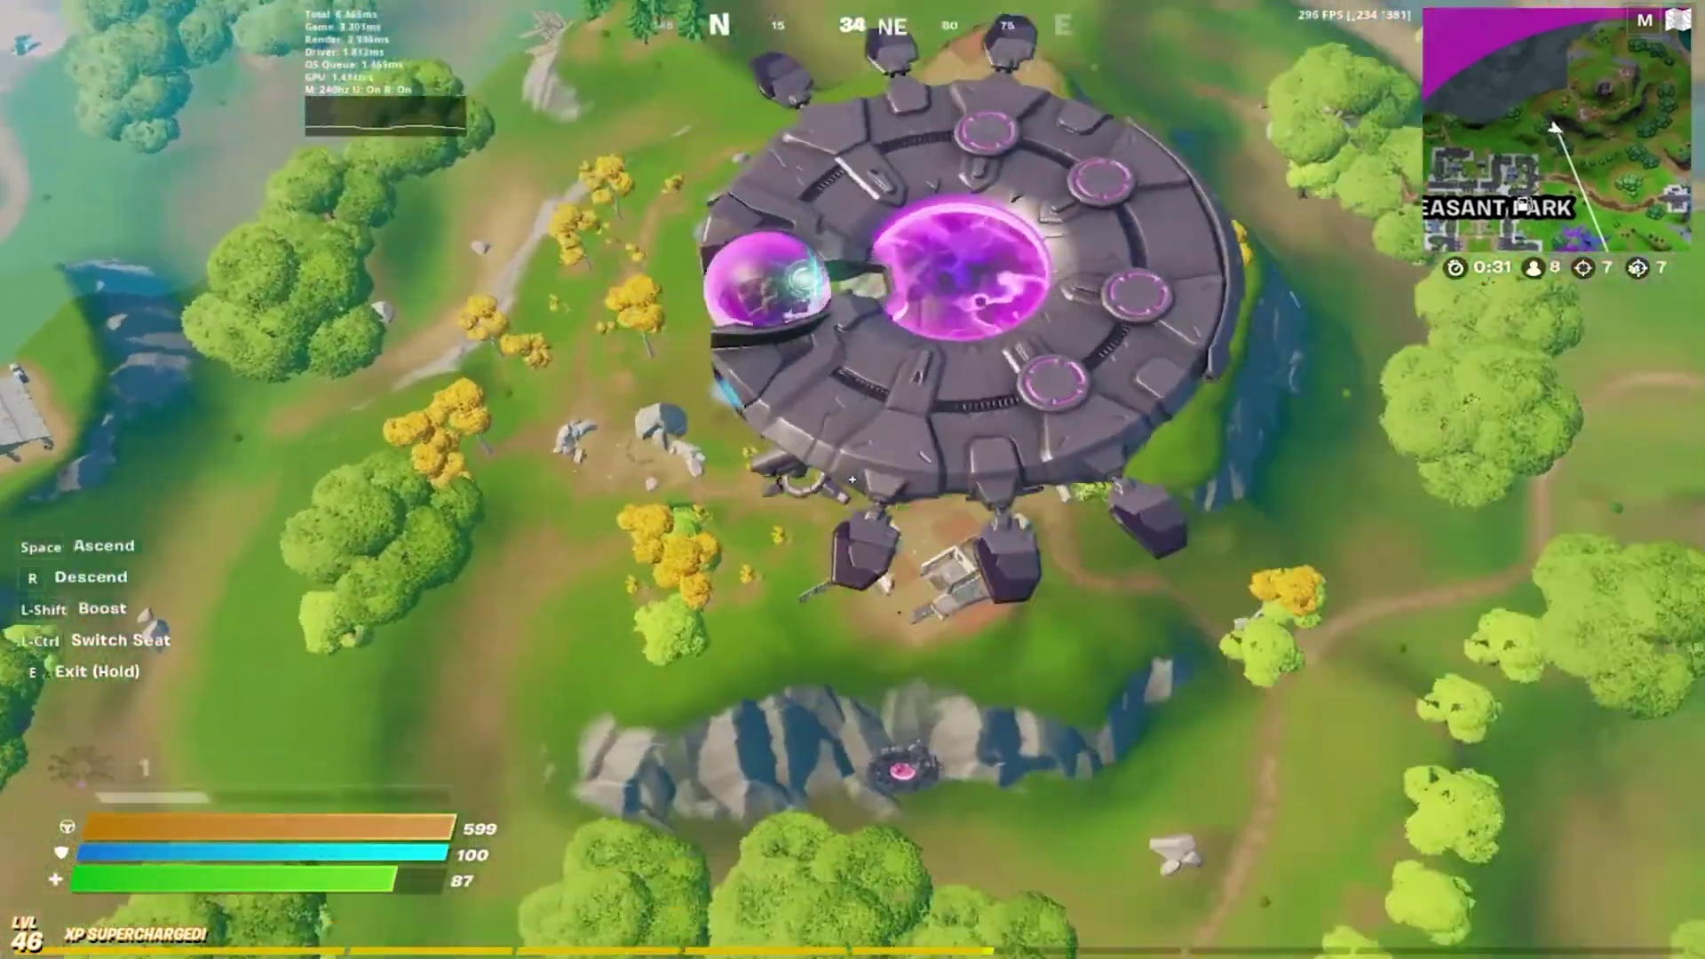